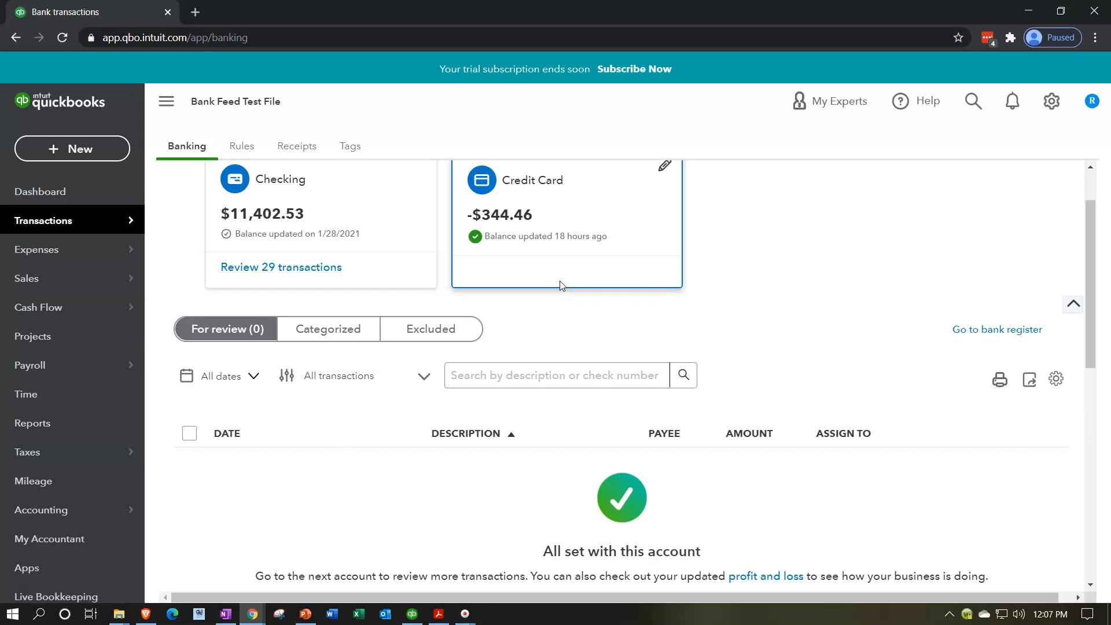
# Duplicate the bank transactions browser tab and open the Balance Sheet report in the copy.
pyautogui.scroll(2, 559, 285)
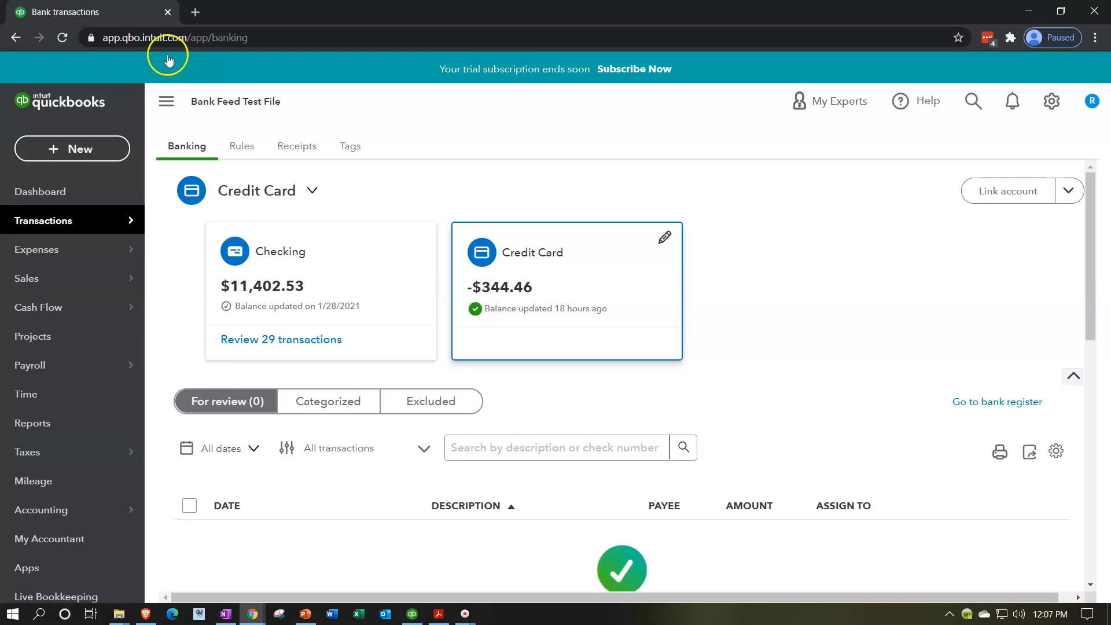
pyautogui.rightClick(124, 10)
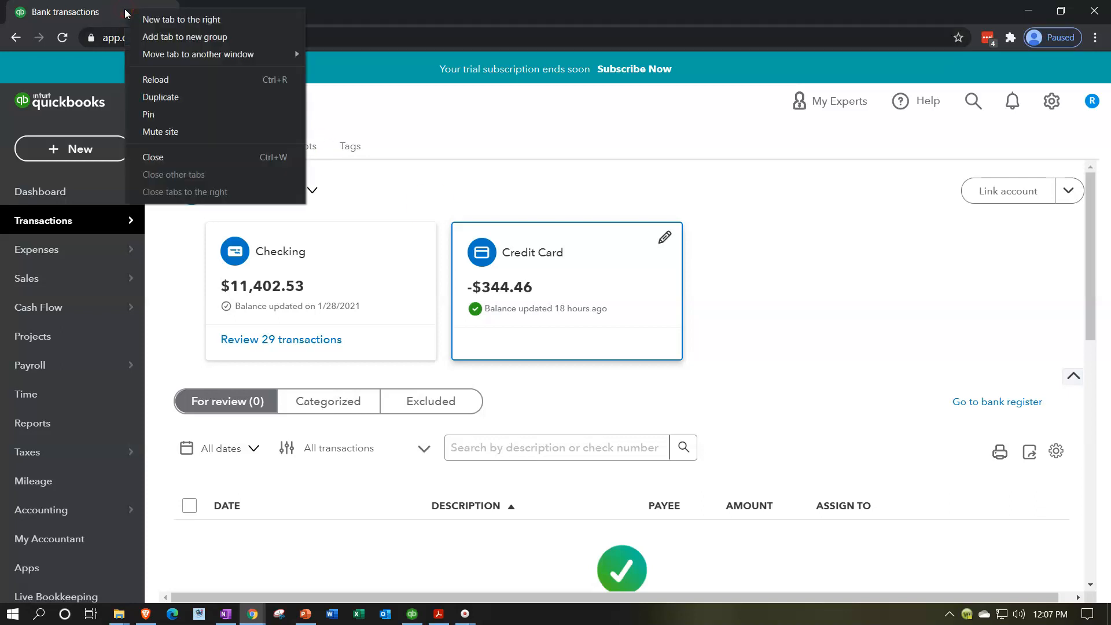
pyautogui.click(164, 96)
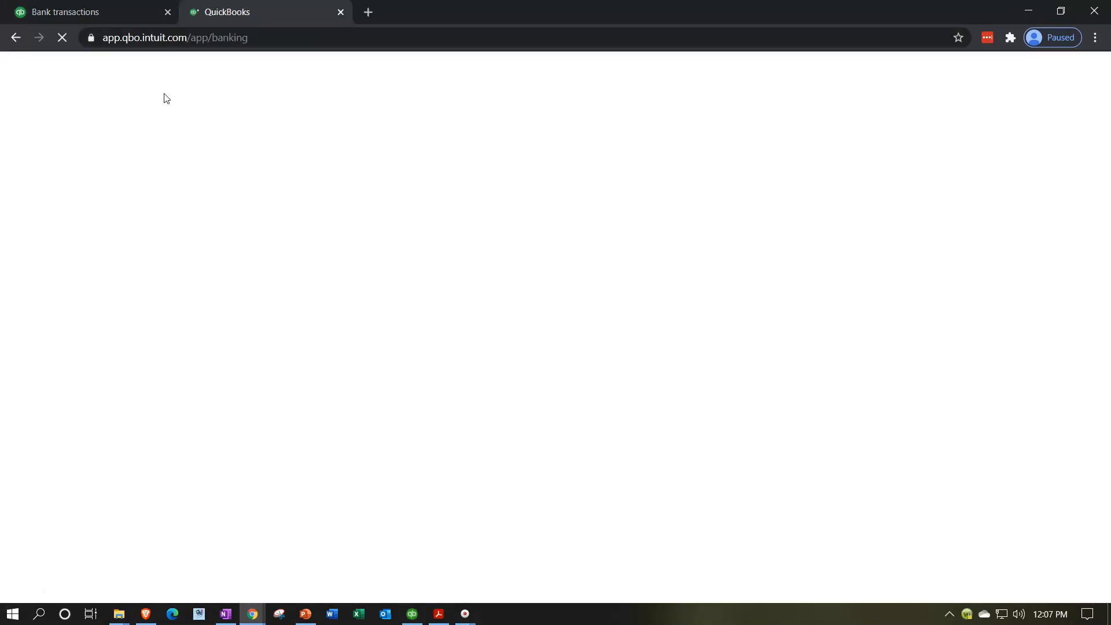
pyautogui.moveTo(72, 447)
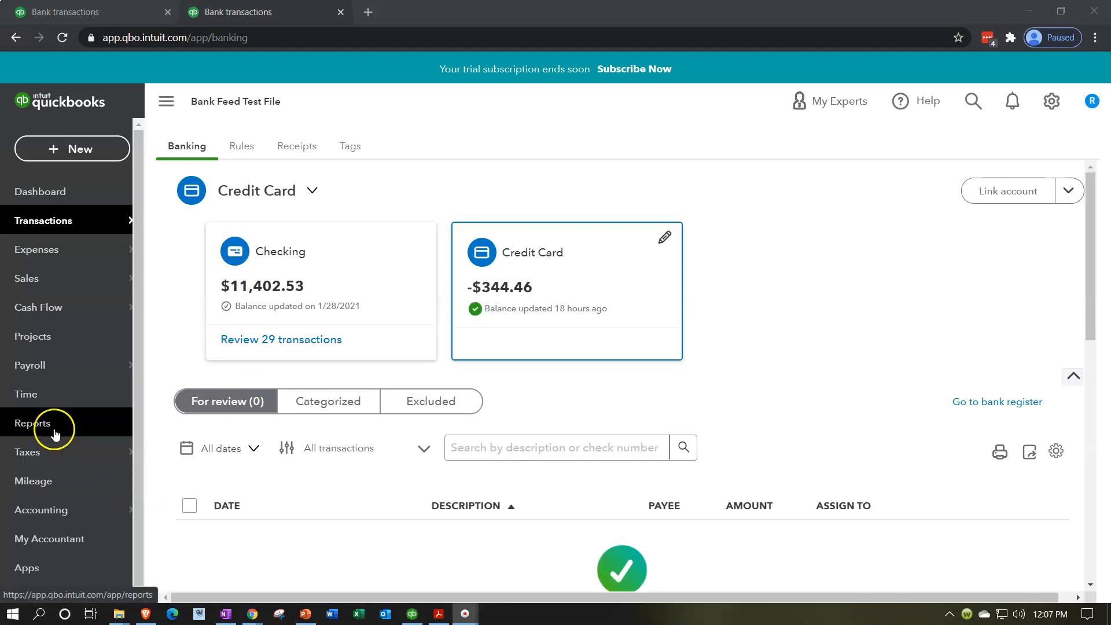
pyautogui.click(55, 431)
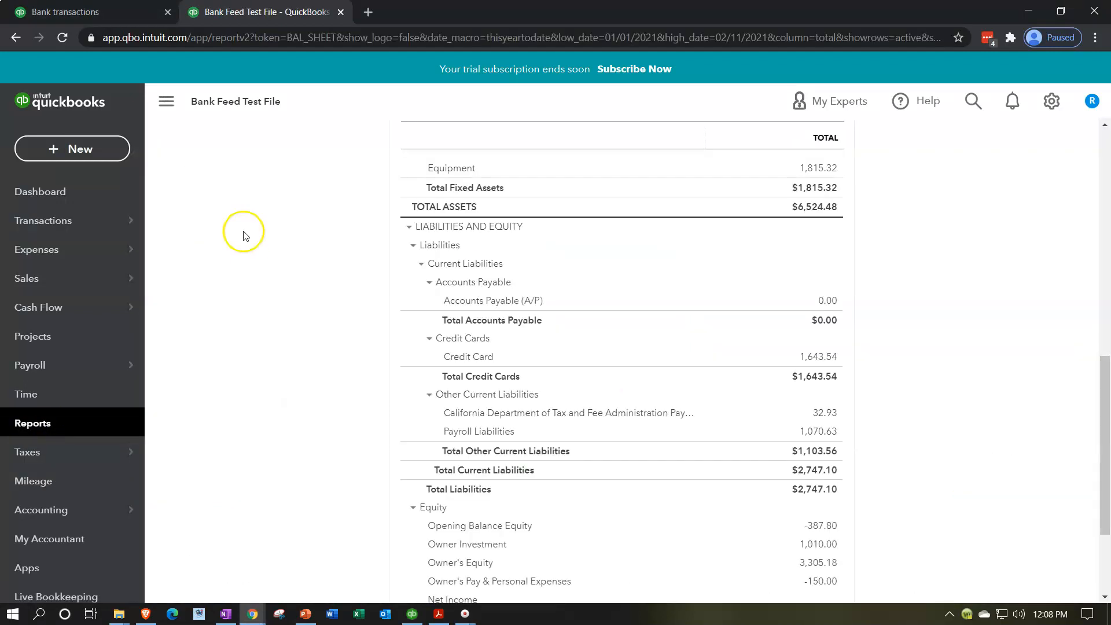
# Hide the navigation sidebar and enlarge the report page to 125%.
pyautogui.click(166, 101)
pyautogui.scroll(5, 208, 379)
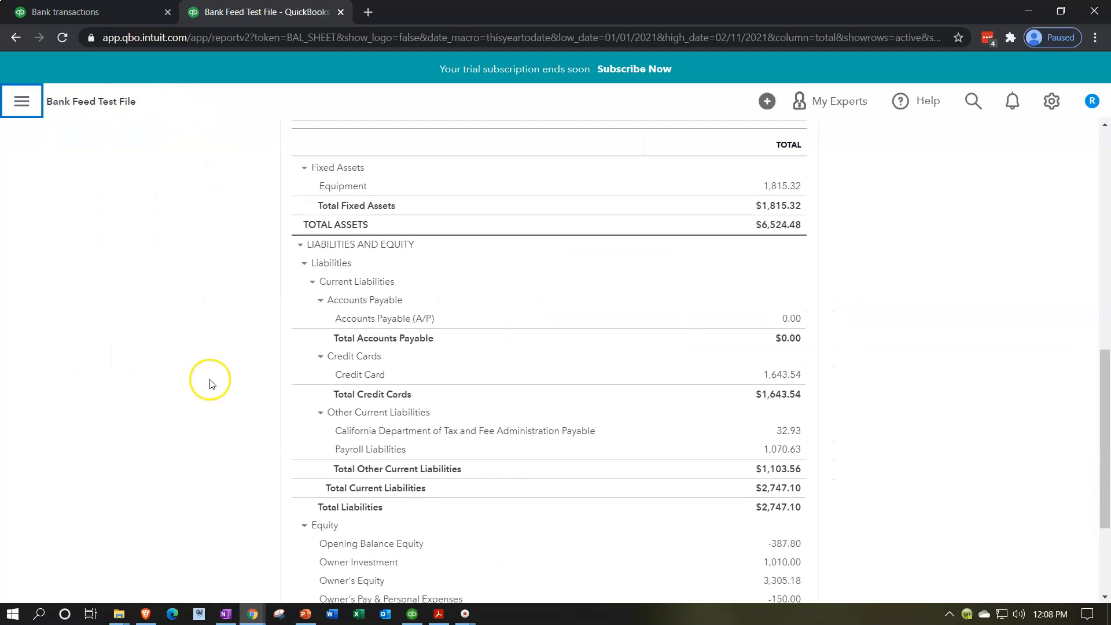
pyautogui.hotkey('ctrl', '+')
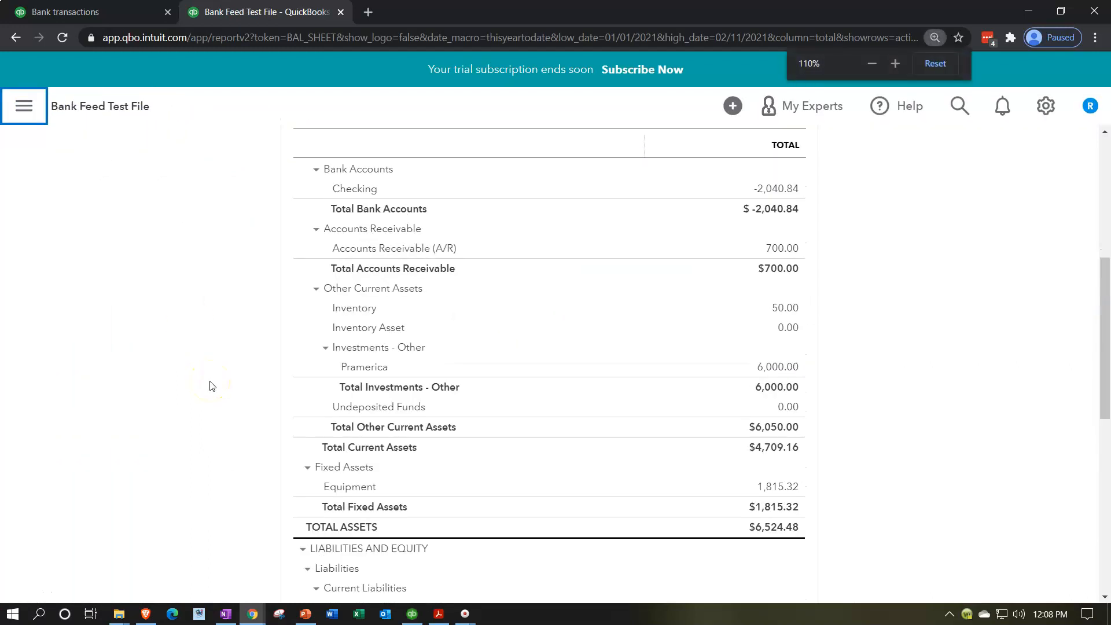
pyautogui.hotkey('ctrl', '+')
pyautogui.scroll(10, 224, 367)
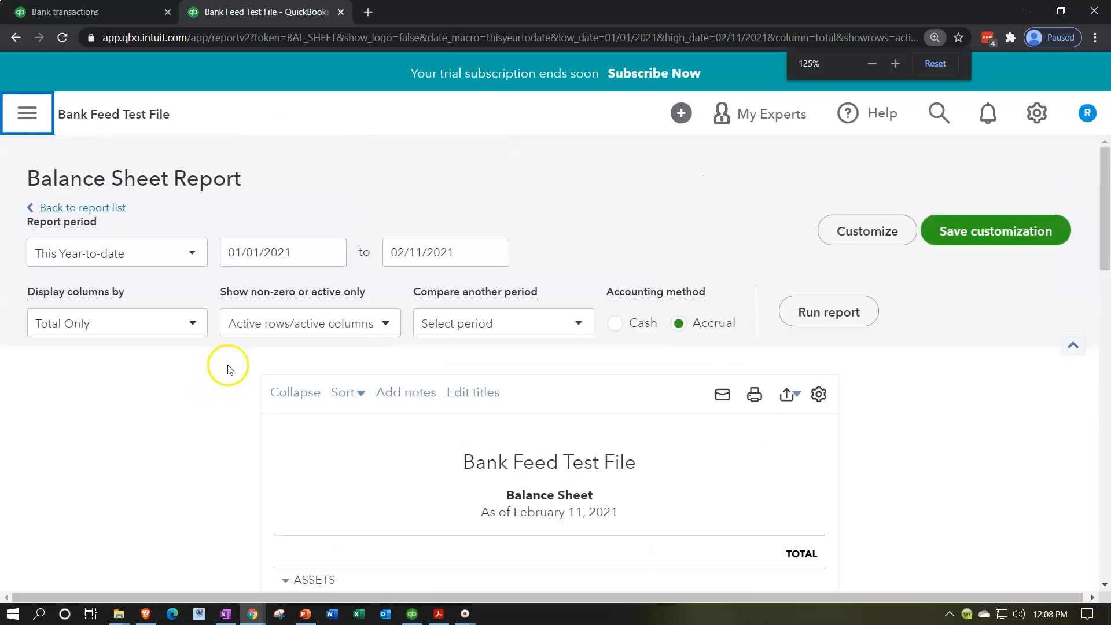
# Run the balance sheet for the custom period 01/01/2020 to 06/30/2020.
pyautogui.click(318, 259)
pyautogui.write('0102')
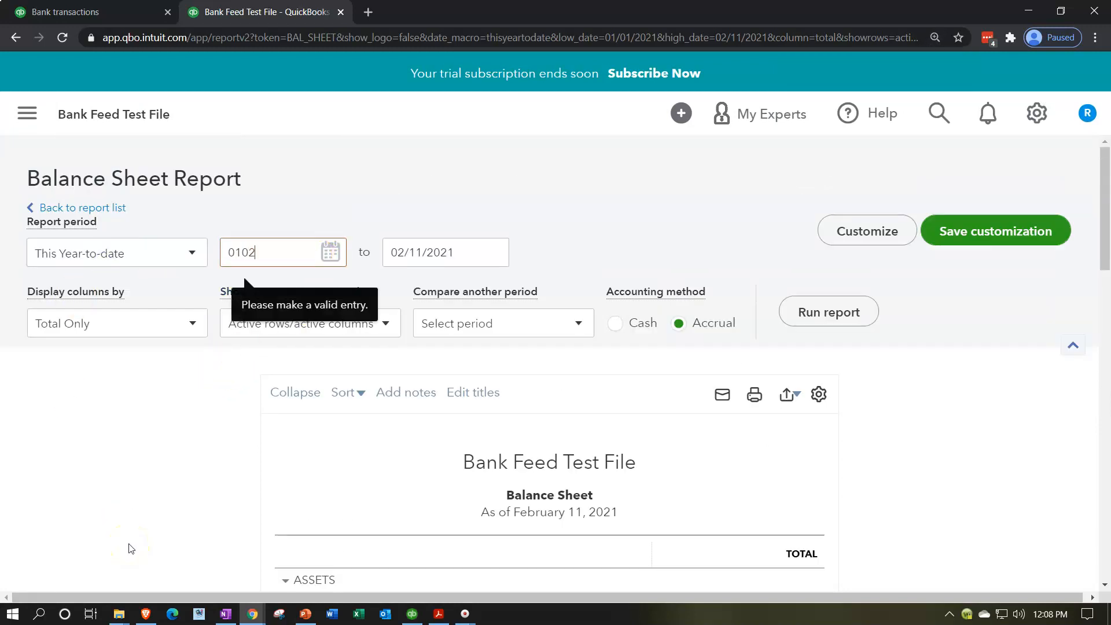
pyautogui.press('BackSpace')
pyautogui.write('120')
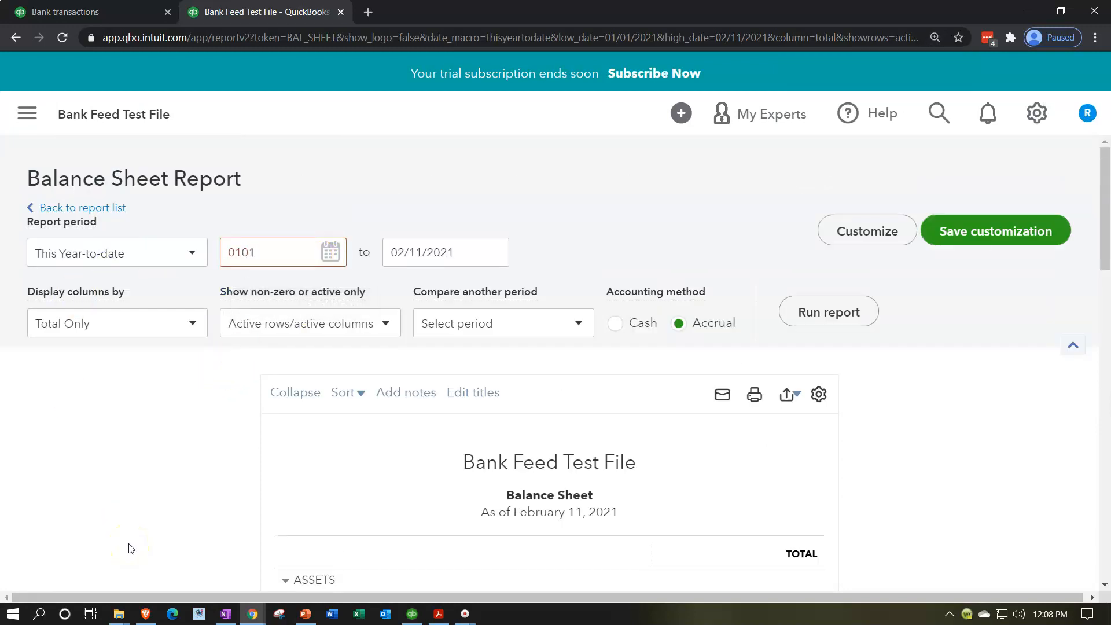
pyautogui.press('Tab')
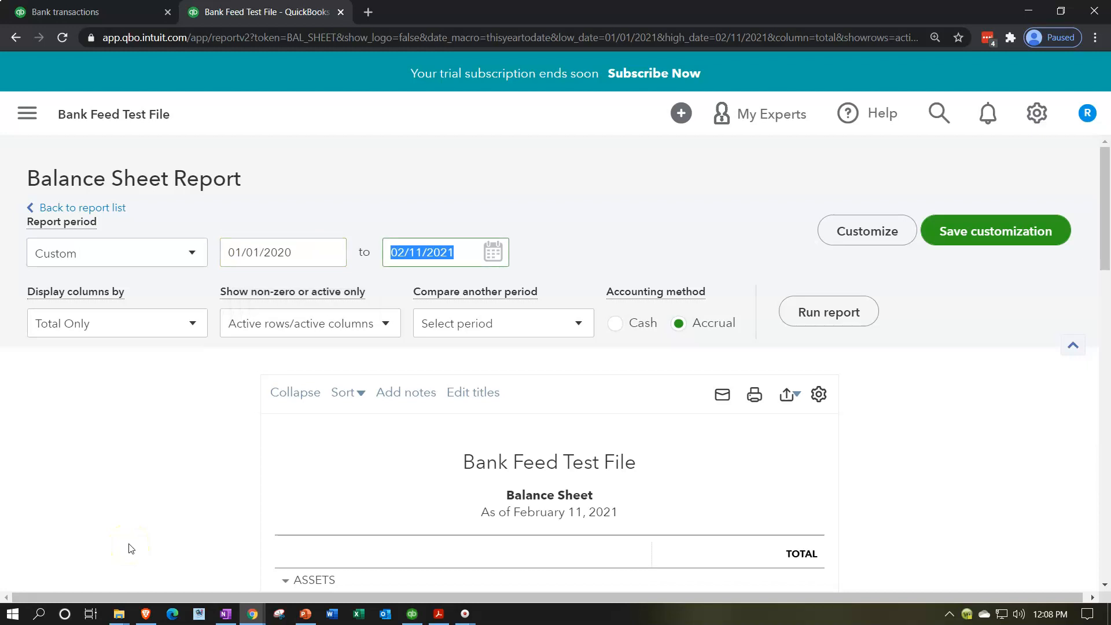
pyautogui.write('06')
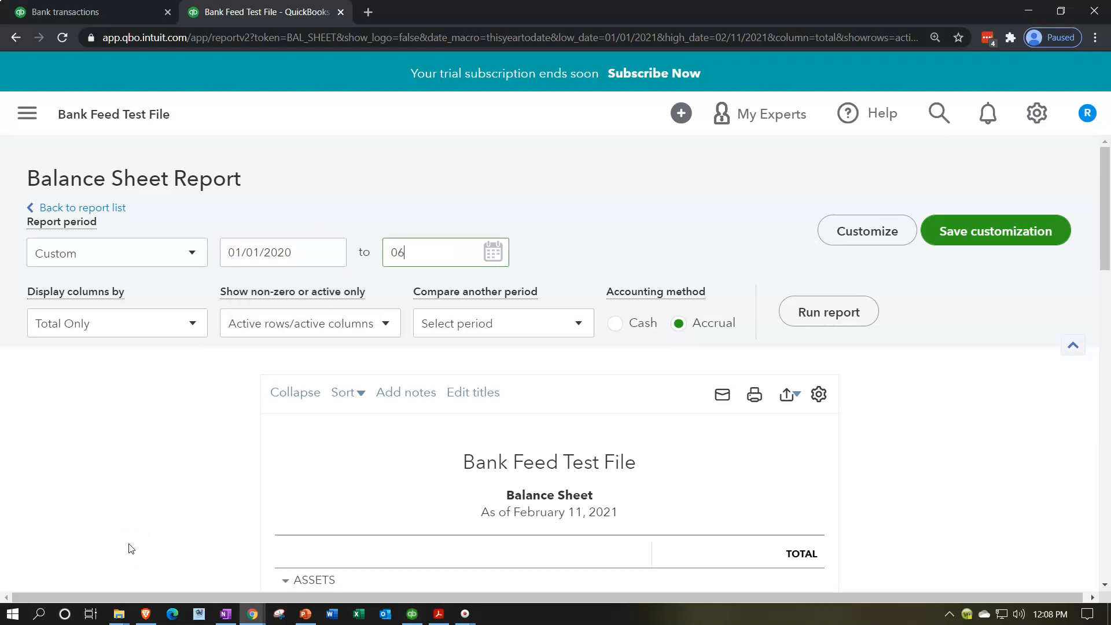
pyautogui.write('/30/202')
pyautogui.press('Tab')
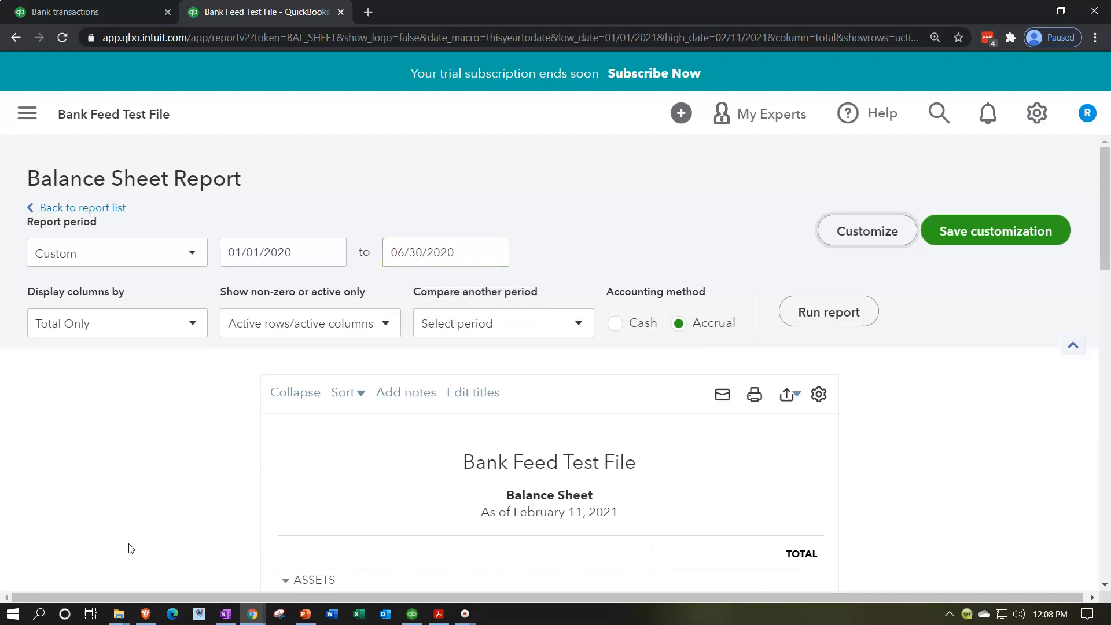
pyautogui.click(797, 318)
pyautogui.scroll(-4, 797, 322)
pyautogui.scroll(4, 797, 323)
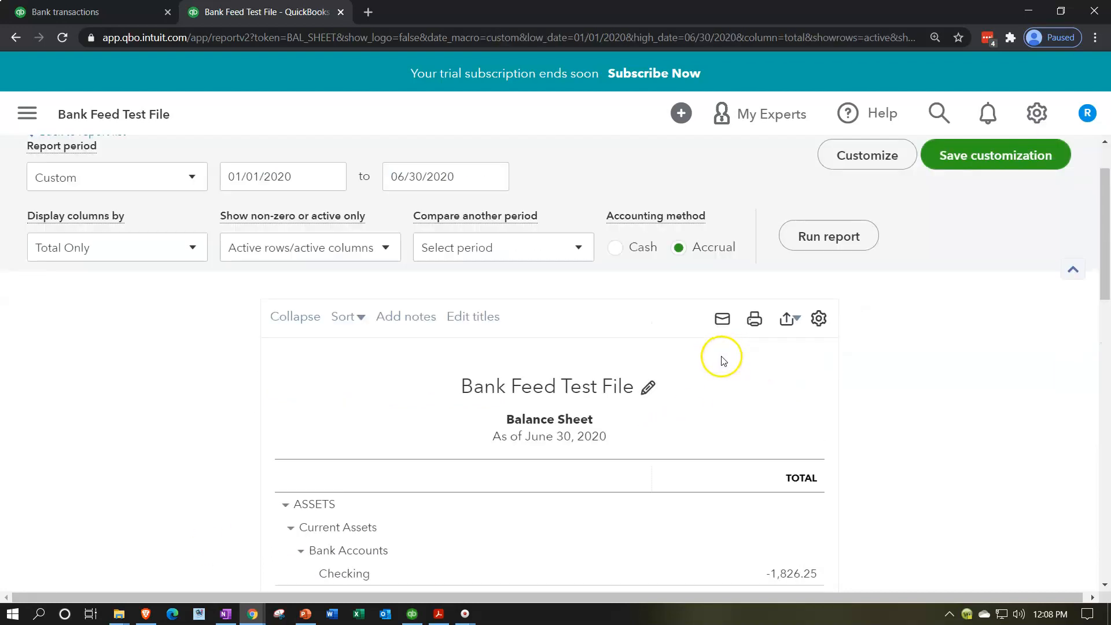
# Compare the Credit Card liability on the balance sheet with the June 30 balance in Credit Card June.pdf.
pyautogui.click(438, 614)
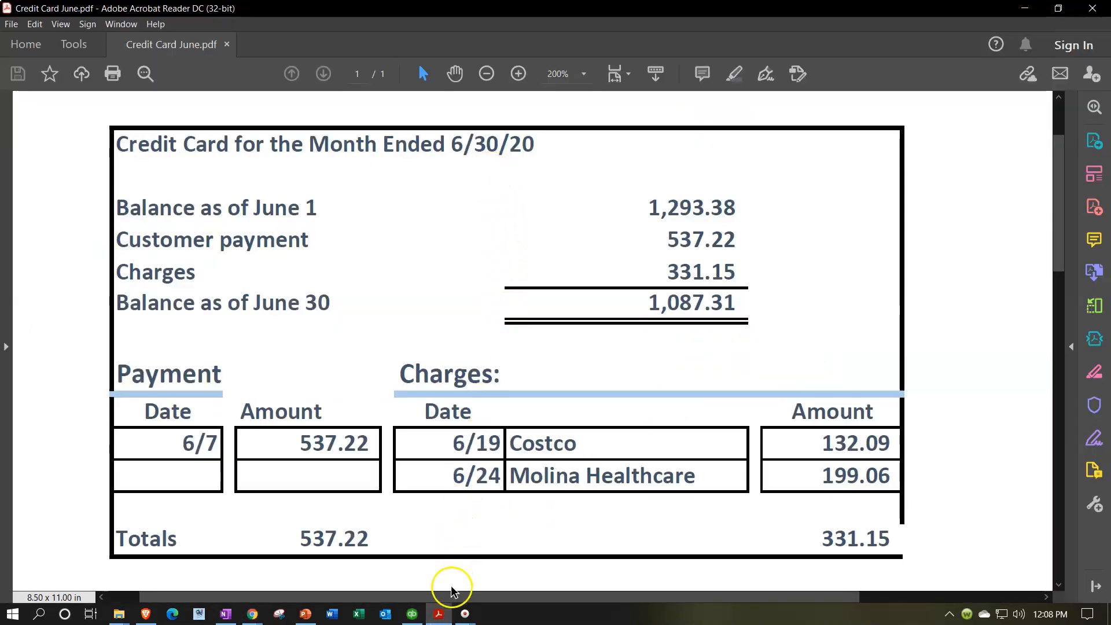
pyautogui.click(438, 614)
pyautogui.scroll(-9, 447, 504)
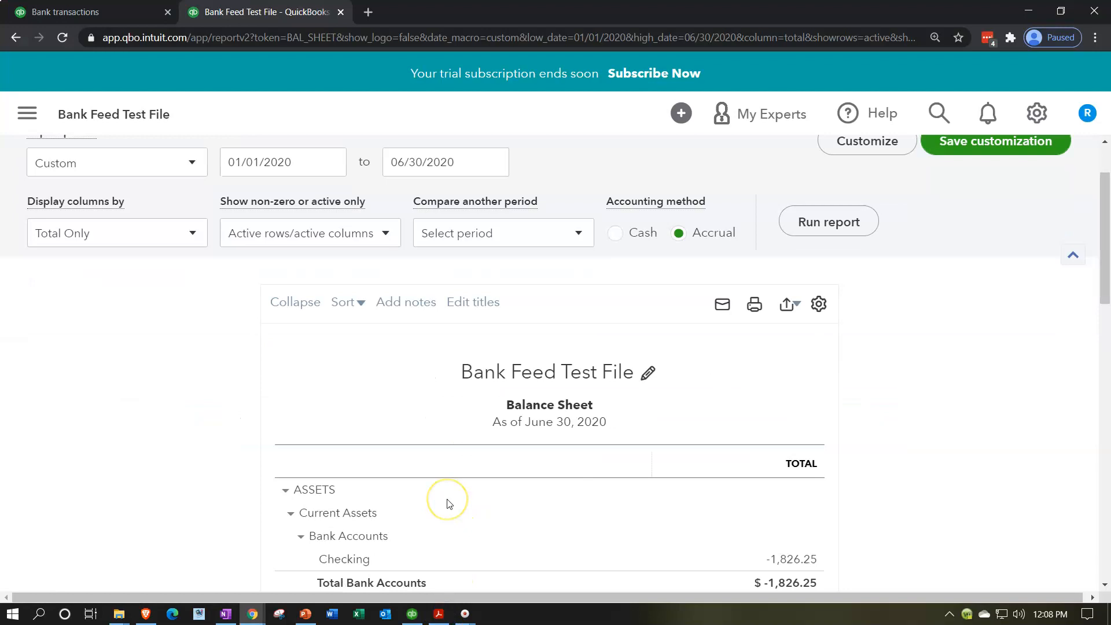
pyautogui.scroll(-5, 447, 503)
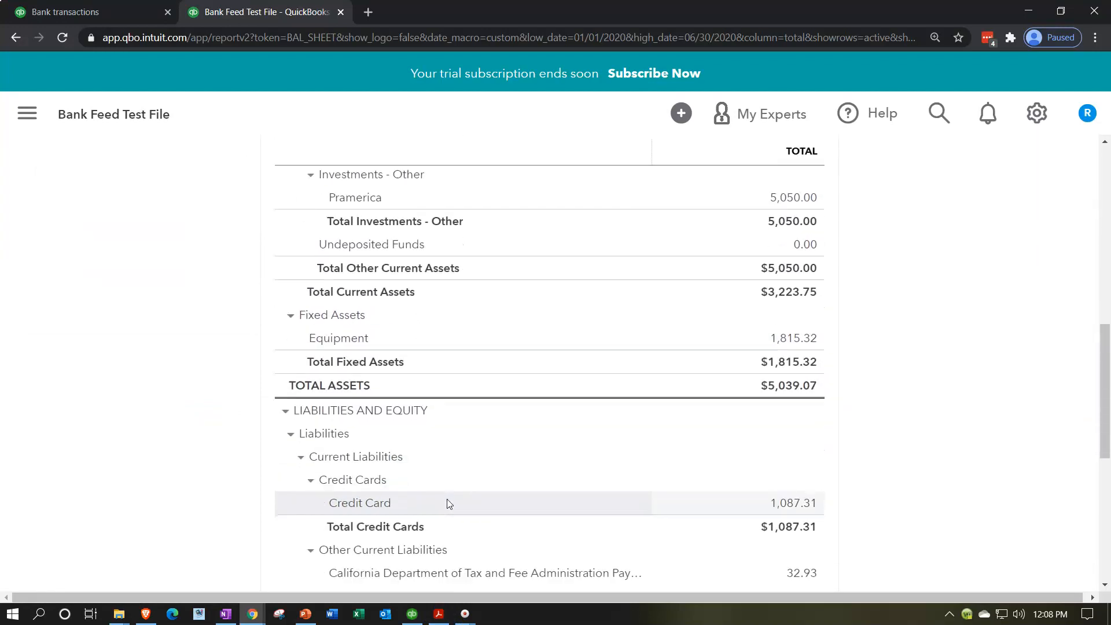
pyautogui.click(725, 342)
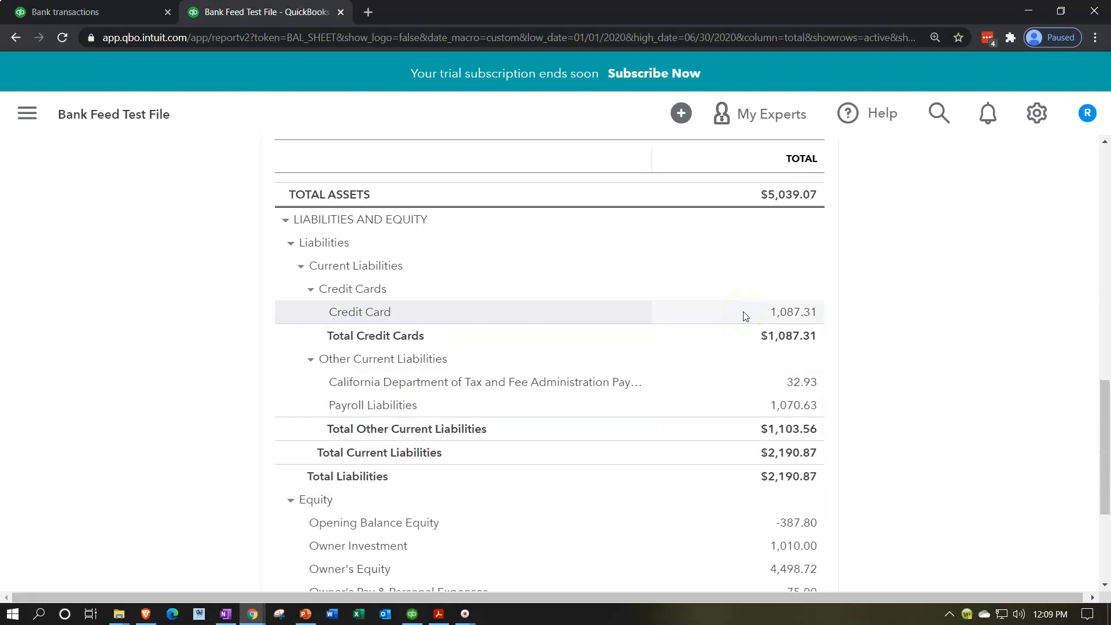
pyautogui.click(439, 613)
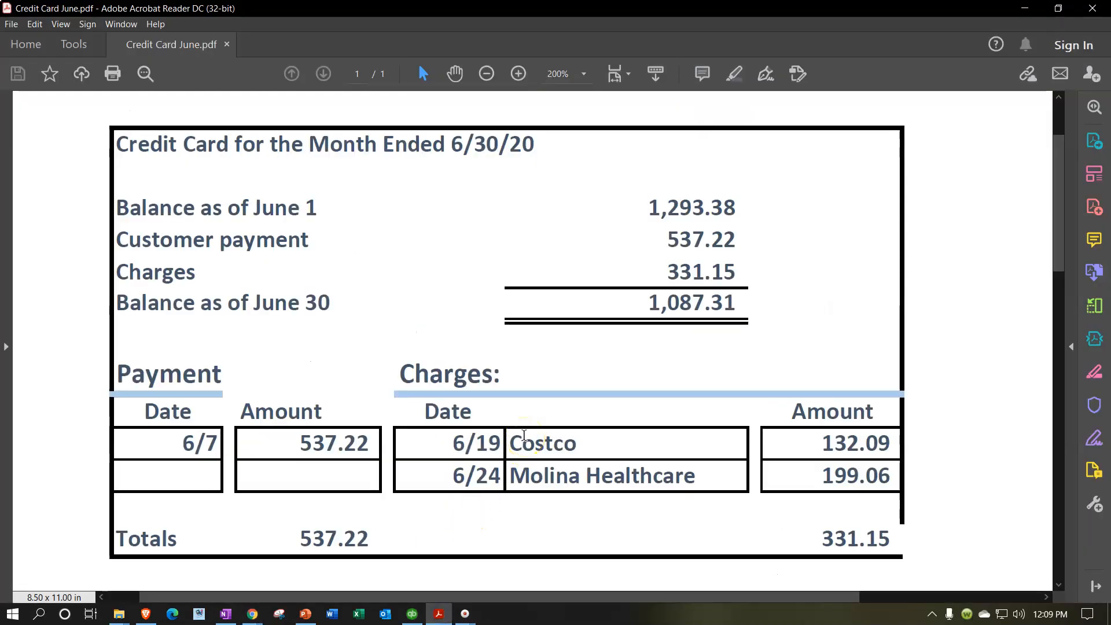
pyautogui.click(536, 423)
pyautogui.click(541, 390)
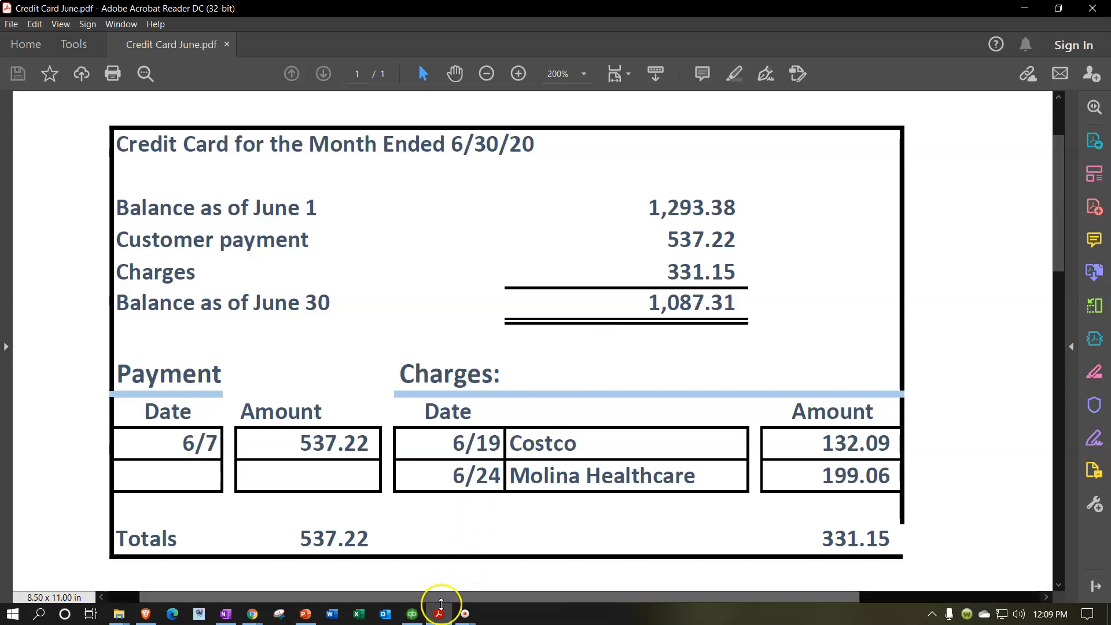
pyautogui.click(438, 614)
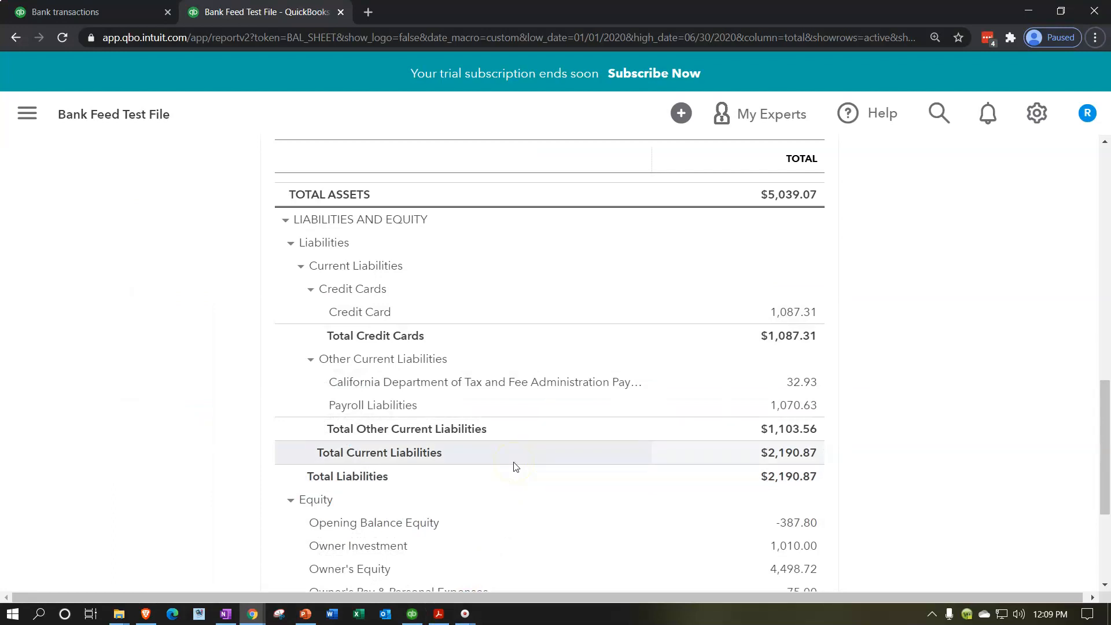
pyautogui.click(439, 615)
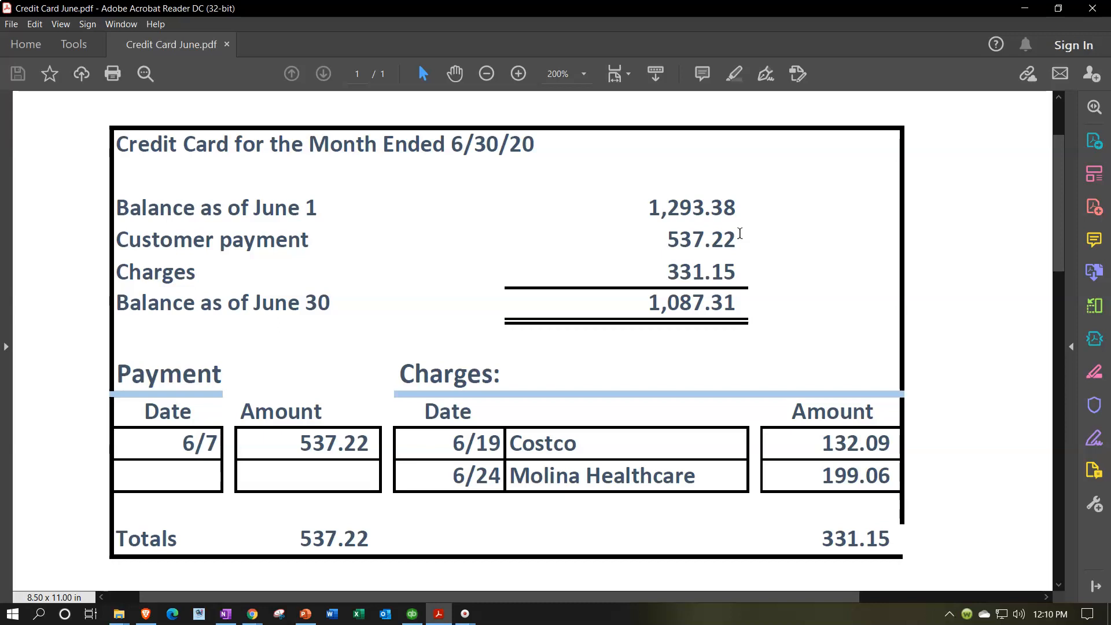
pyautogui.click(440, 617)
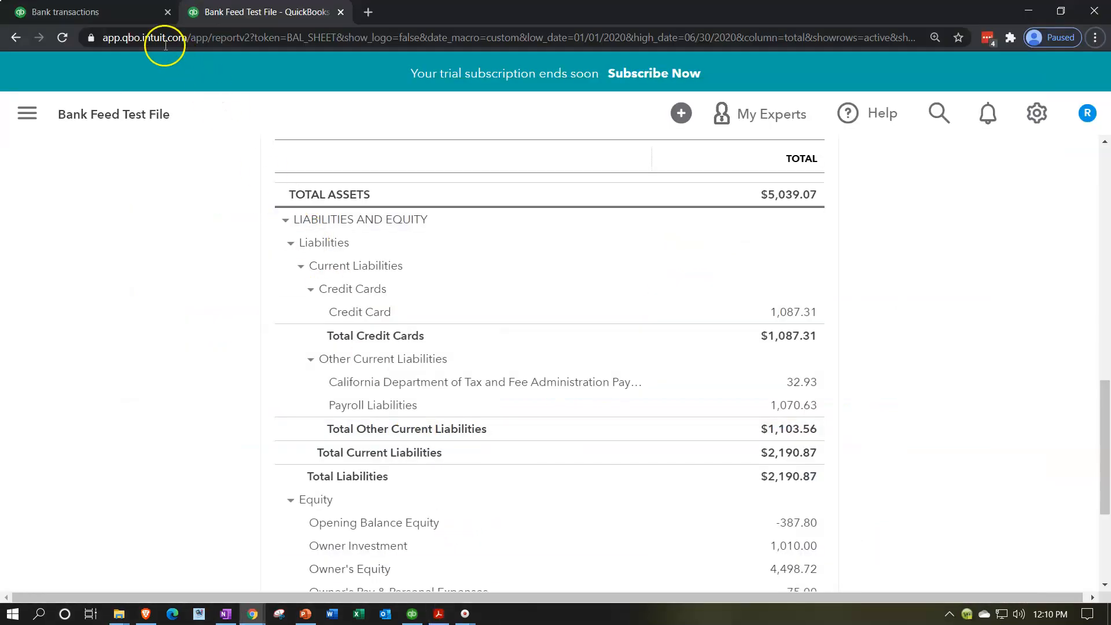
# Return to the bank transactions tab and open the account reconciliation page for the Credit Card account.
pyautogui.click(122, 16)
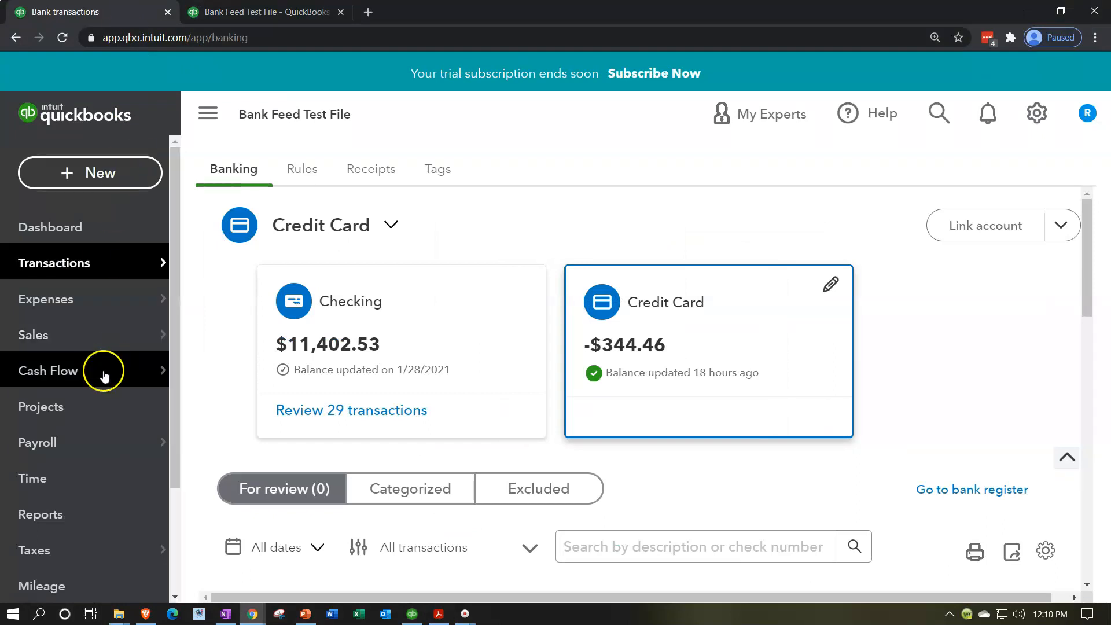
pyautogui.scroll(-2, 101, 373)
pyautogui.click(96, 495)
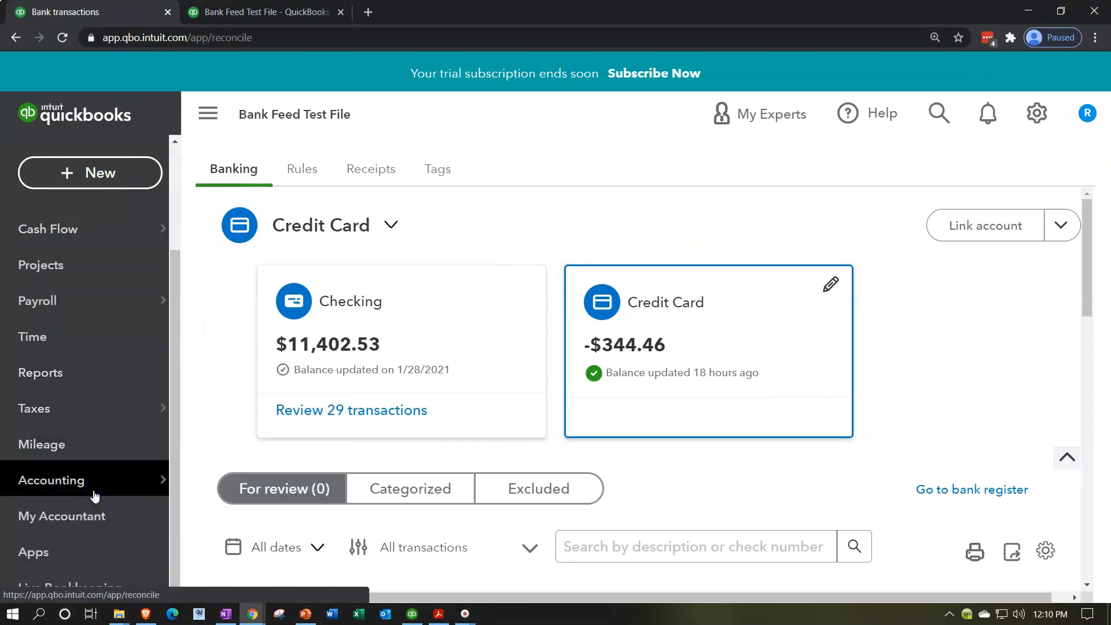
pyautogui.scroll(-3, 292, 416)
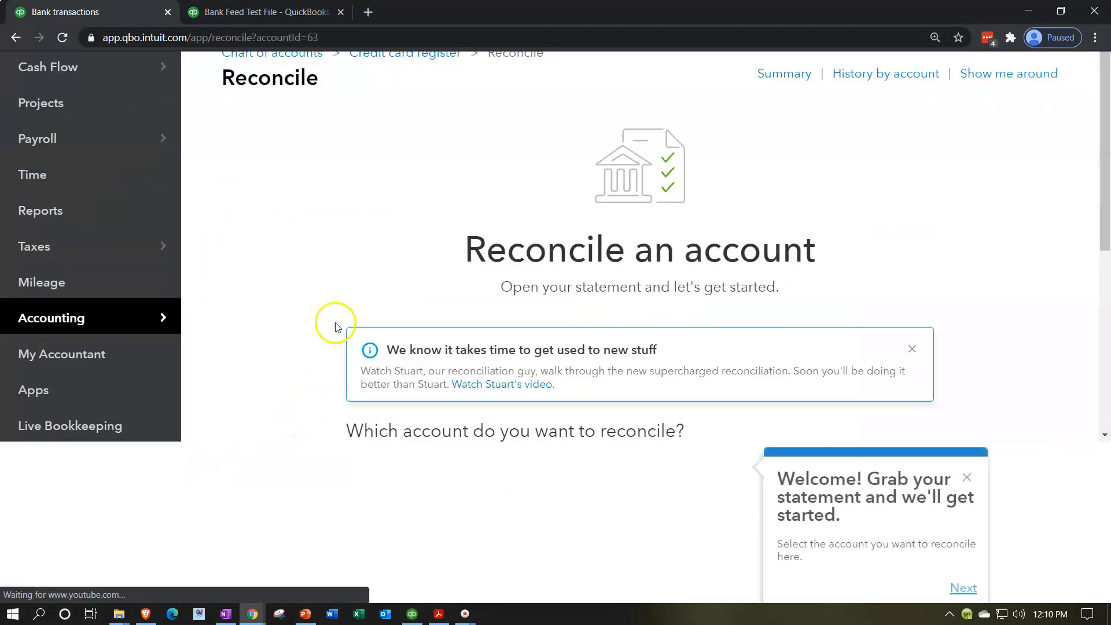
pyautogui.scroll(3, 337, 299)
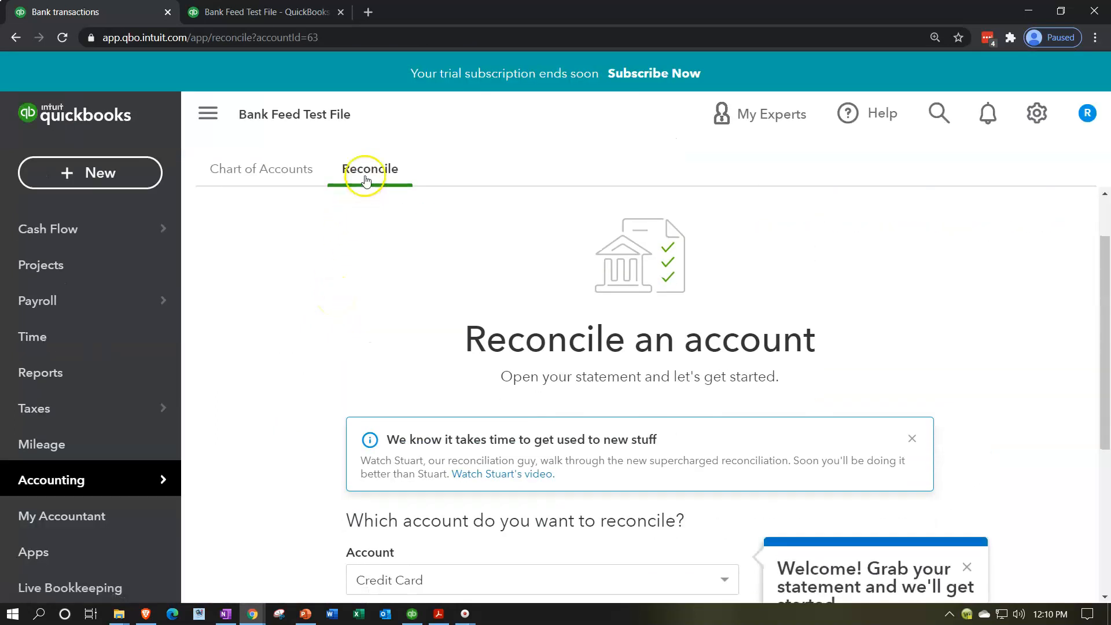
pyautogui.scroll(-1, 370, 228)
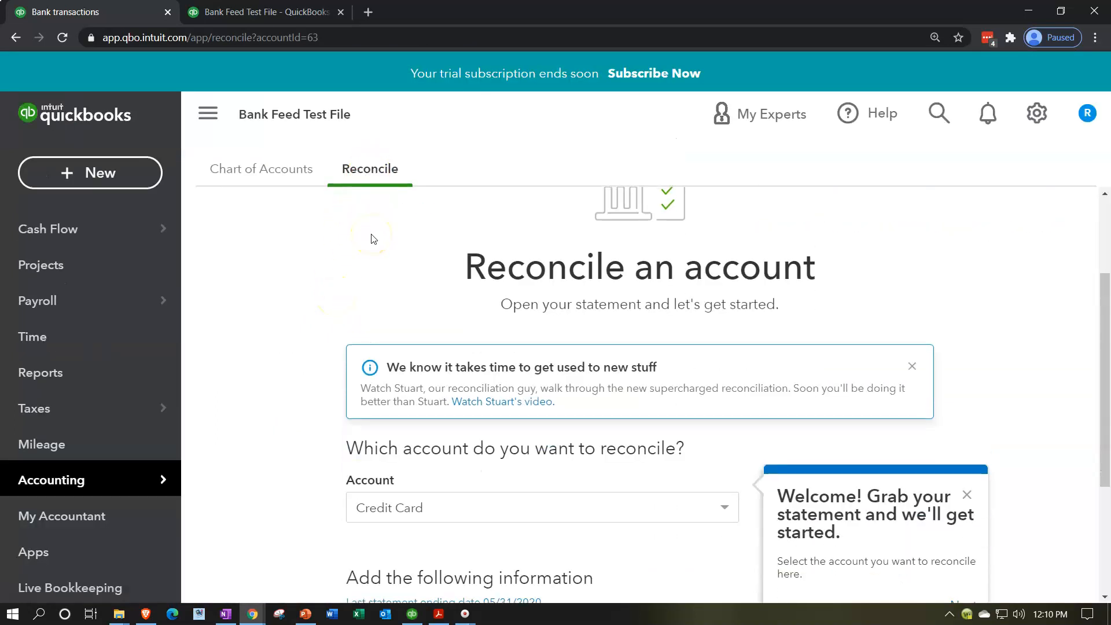
pyautogui.scroll(-1, 325, 299)
pyautogui.scroll(-1, 409, 377)
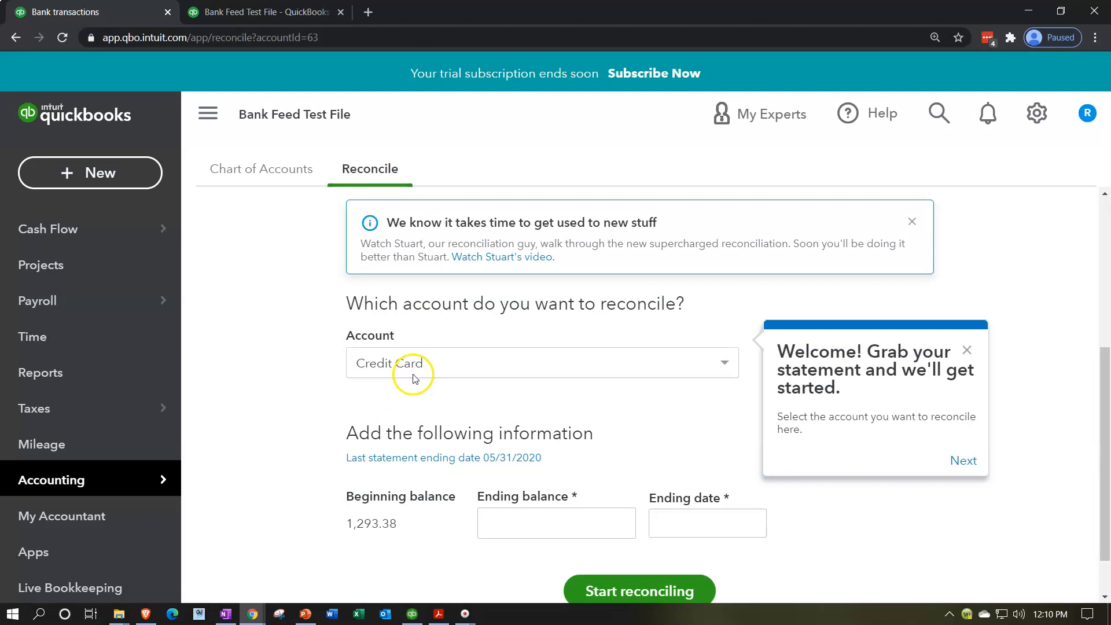
pyautogui.scroll(-1, 414, 376)
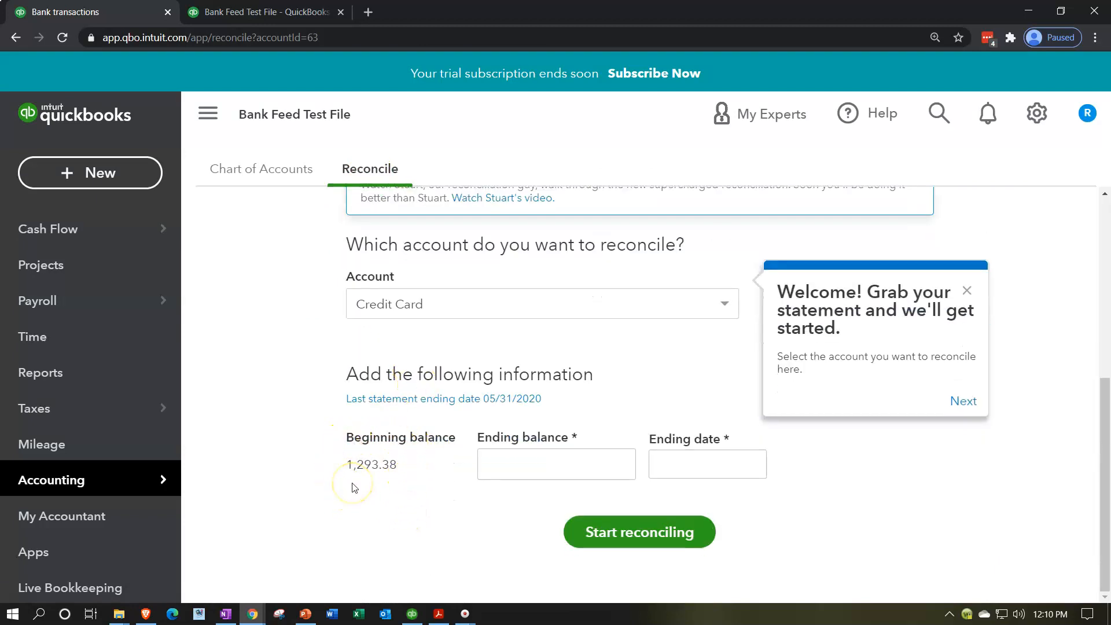
# Check the June credit card statement and enter 1,087.31 as the ending balance for the reconciliation.
pyautogui.click(440, 612)
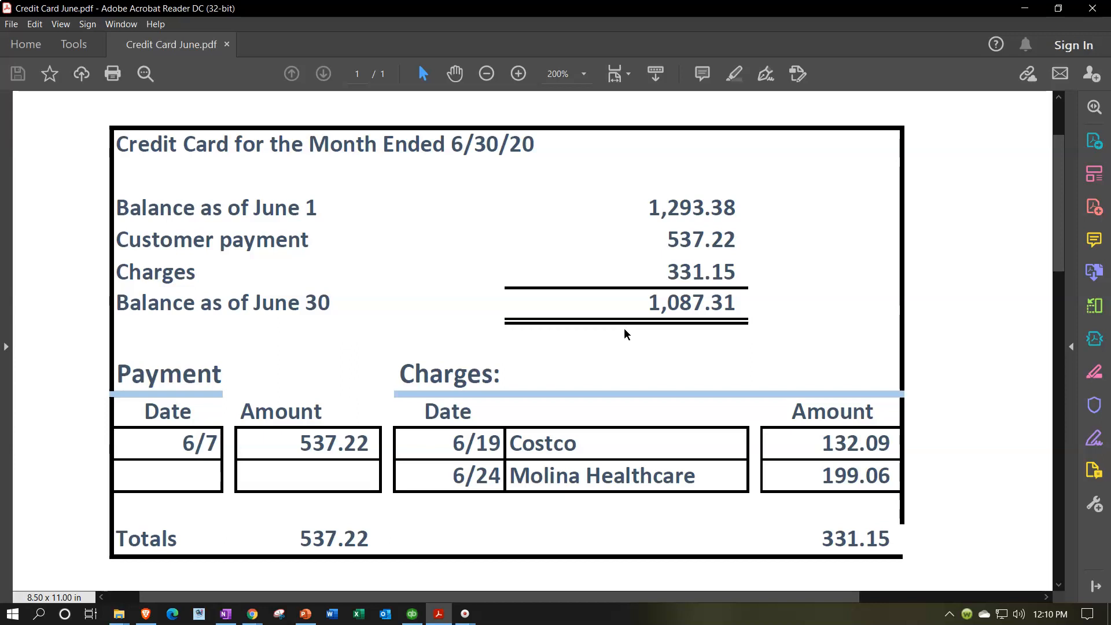
pyautogui.click(438, 612)
pyautogui.click(568, 470)
pyautogui.write('1')
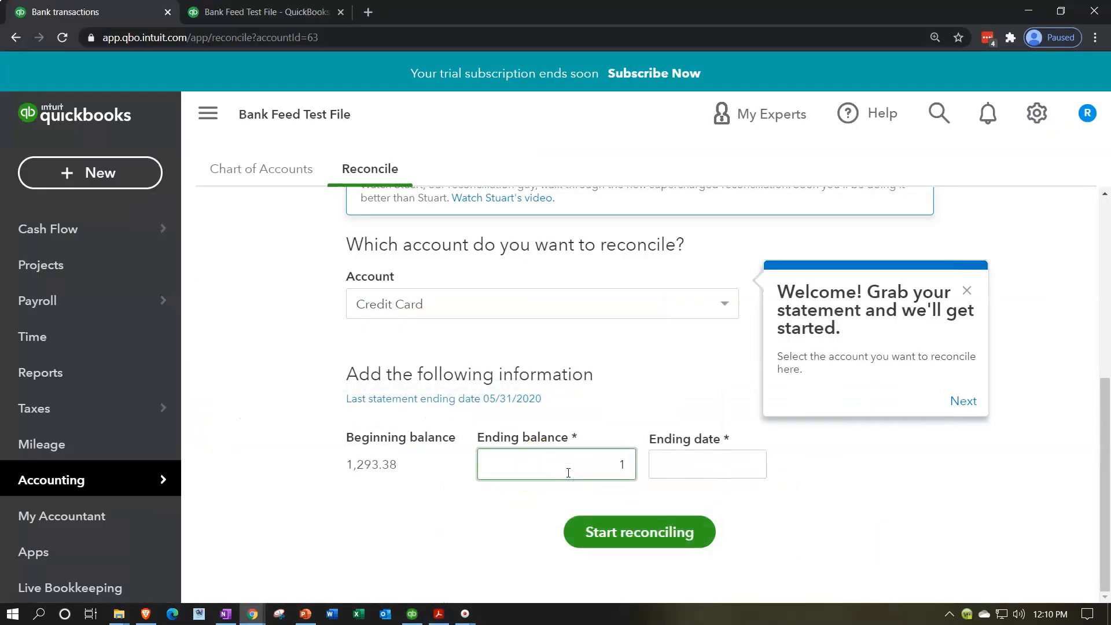
pyautogui.write(',087.31')
pyautogui.click(630, 517)
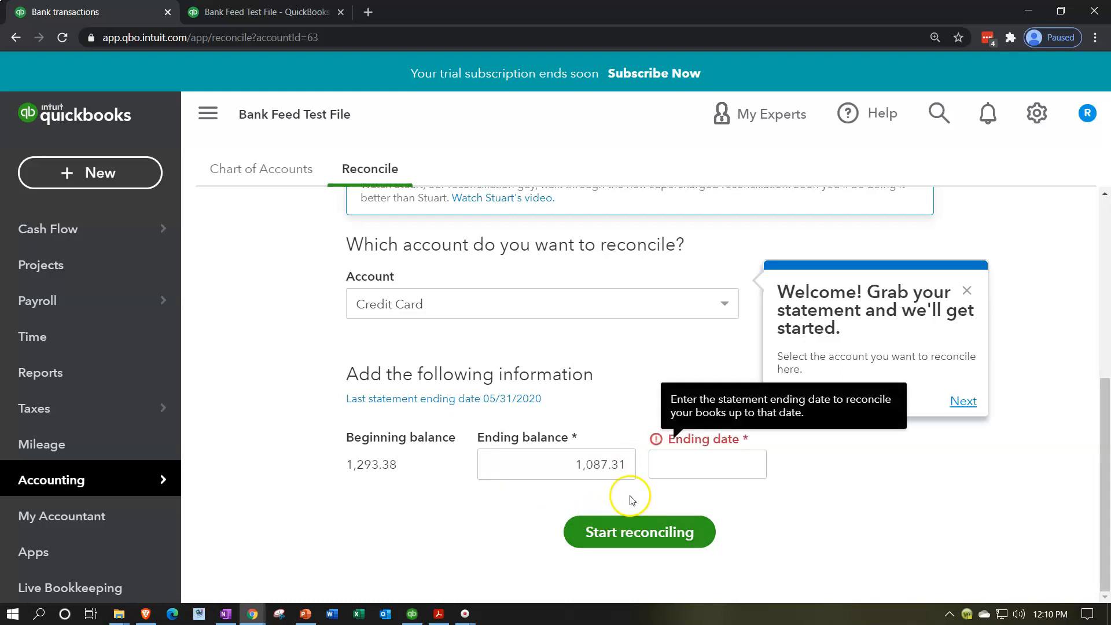
# Set the statement ending date to 06/30/2020, start the reconciliation and dismiss the introductory tips.
pyautogui.click(689, 467)
pyautogui.click(749, 463)
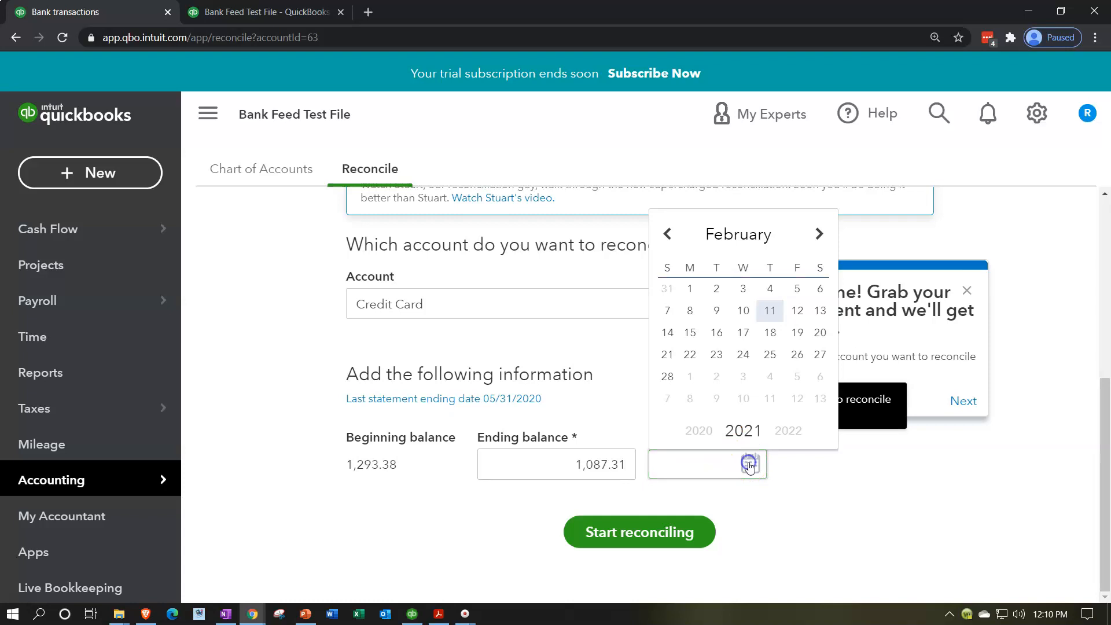
pyautogui.click(720, 465)
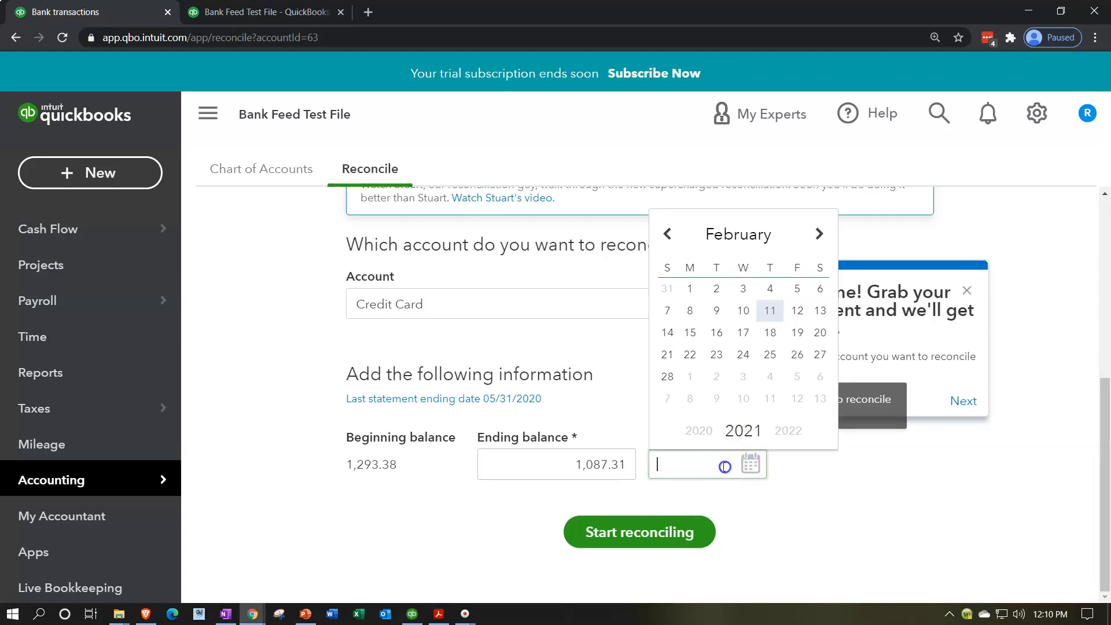
pyautogui.write('06/30/')
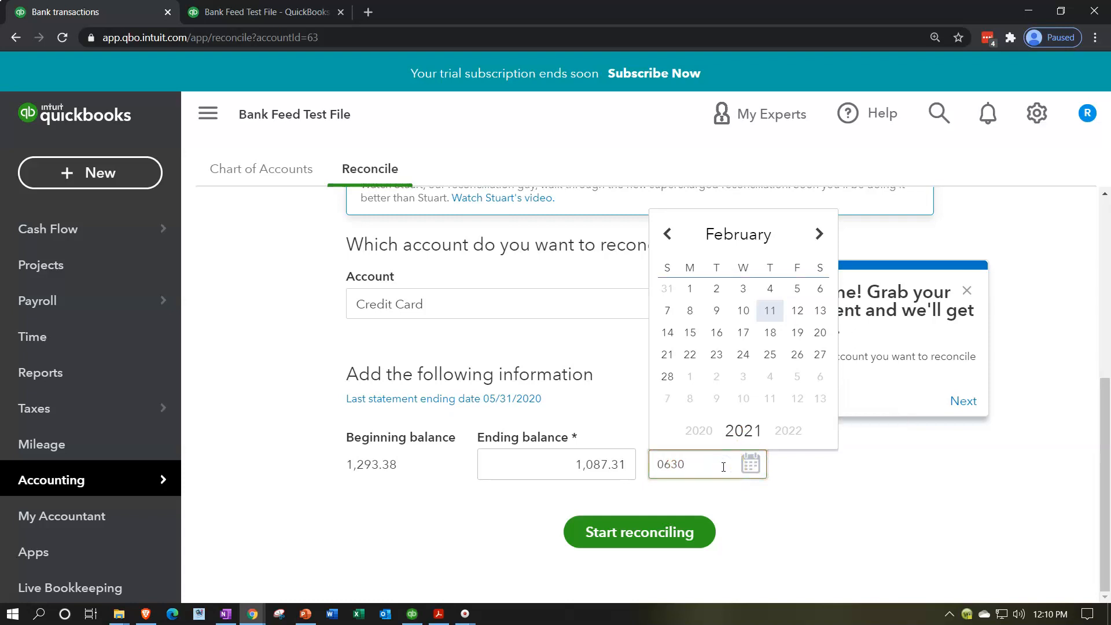
pyautogui.write('2020')
pyautogui.click(676, 509)
pyautogui.click(655, 528)
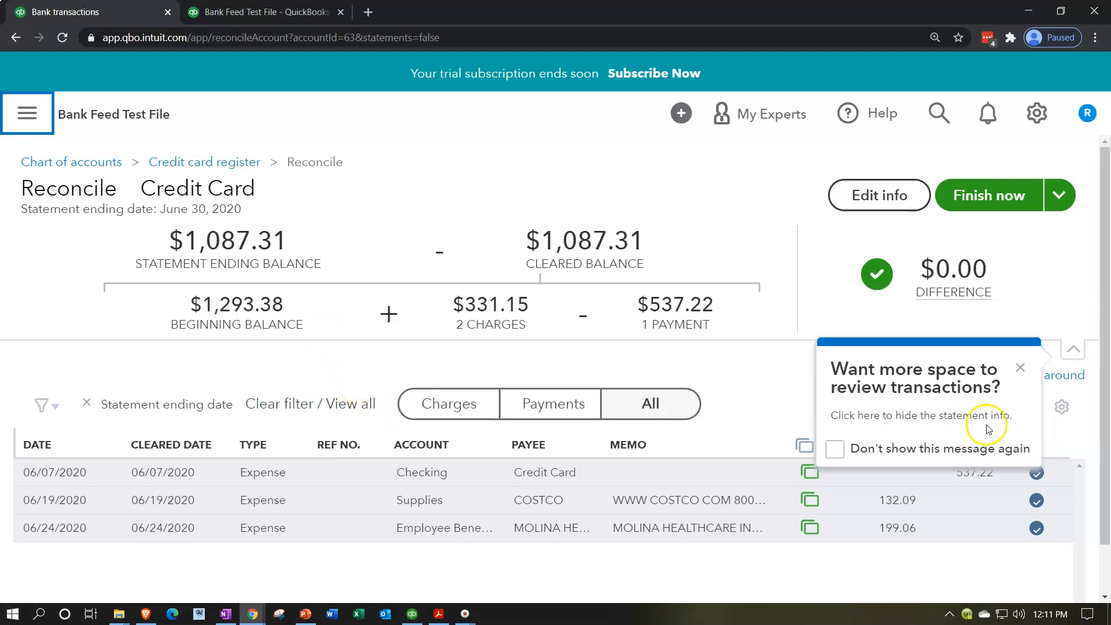
pyautogui.click(1020, 367)
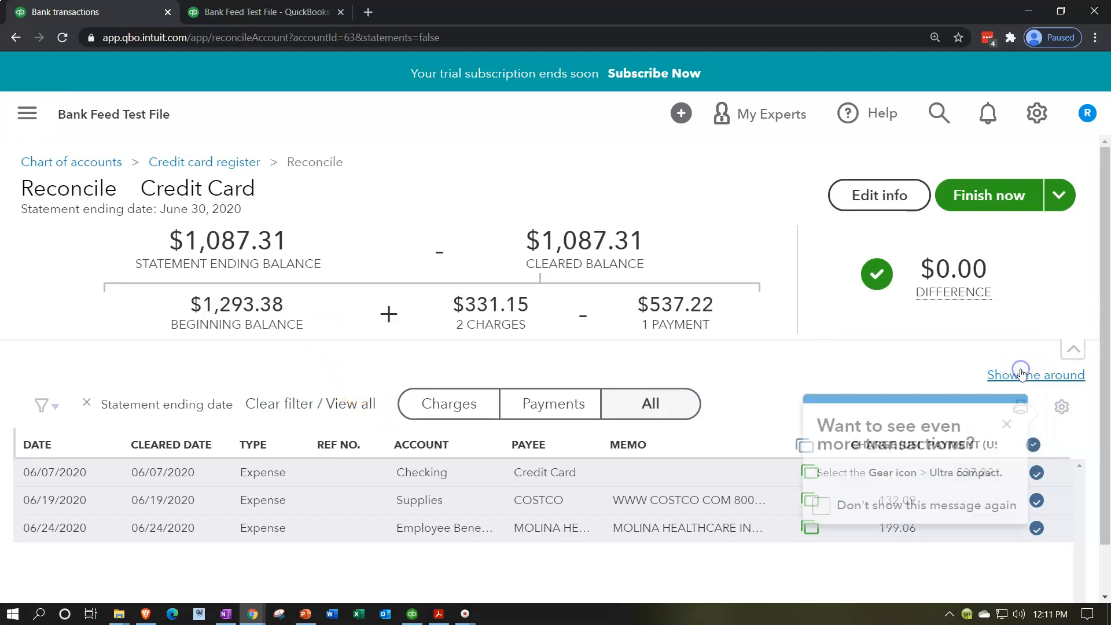
pyautogui.click(1006, 424)
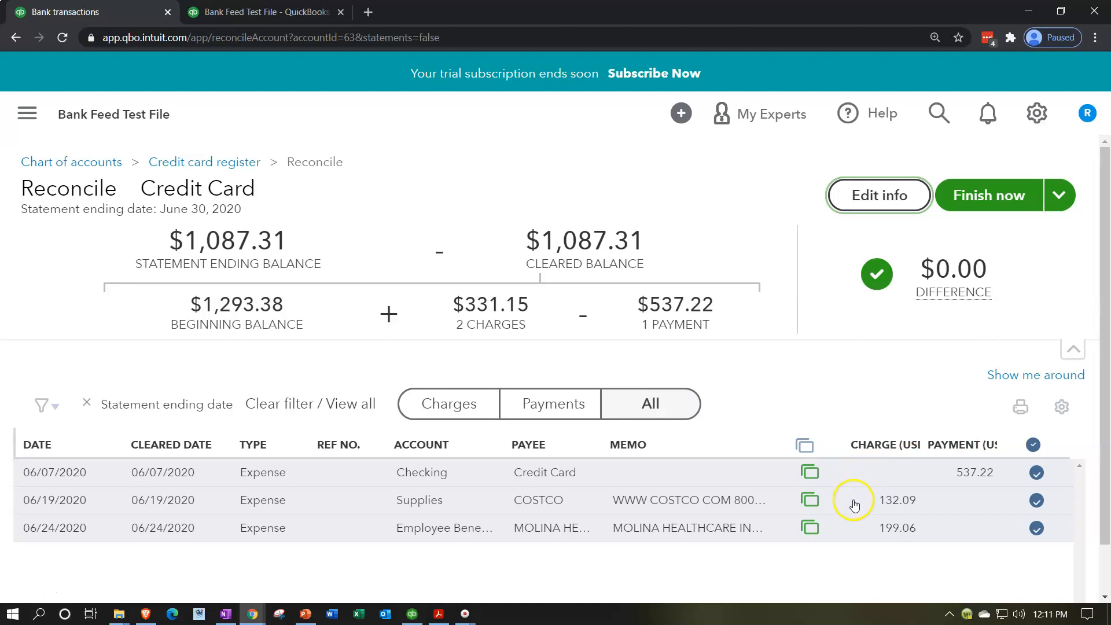
# Compare the cleared charges, payment and balances in the reconciliation with the statement in Credit Card June.pdf, and return to the reconciliation.
pyautogui.moveTo(821, 506)
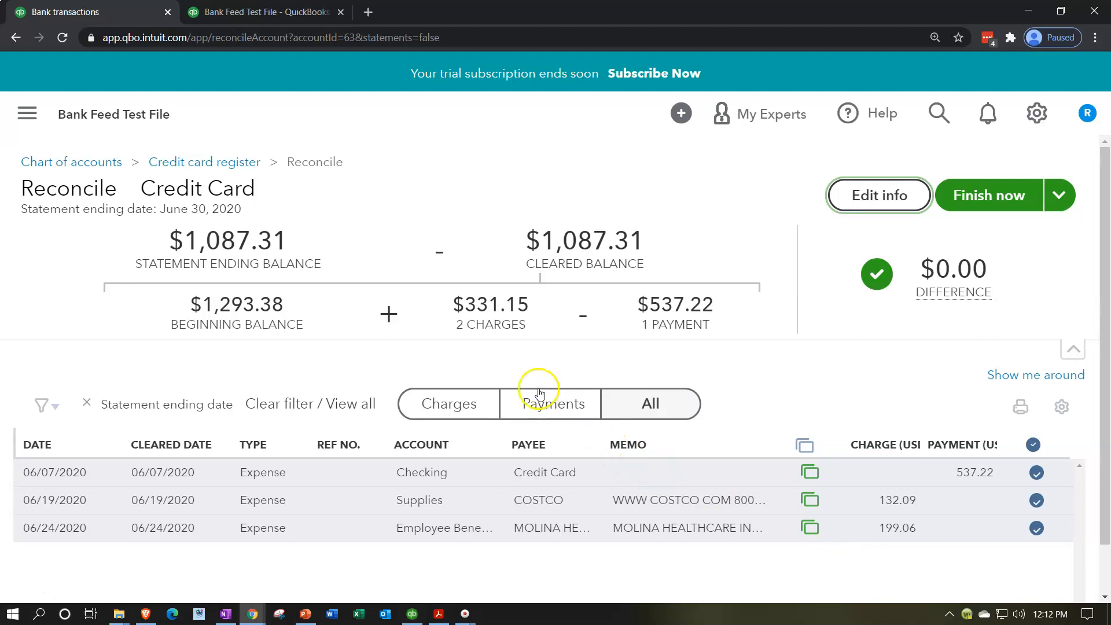
pyautogui.click(440, 615)
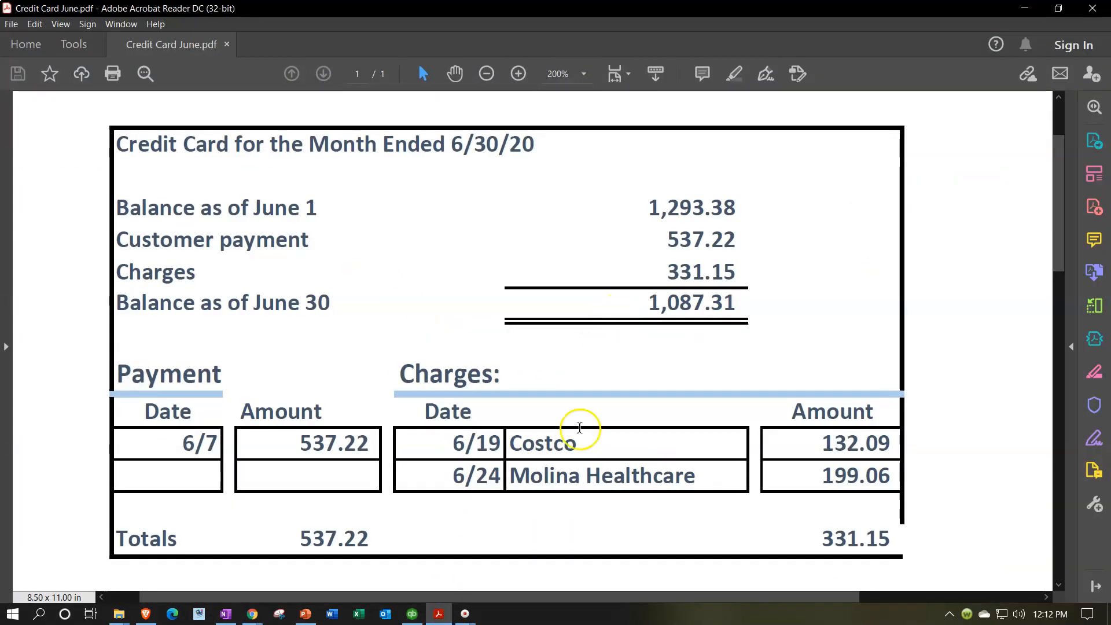
pyautogui.click(440, 613)
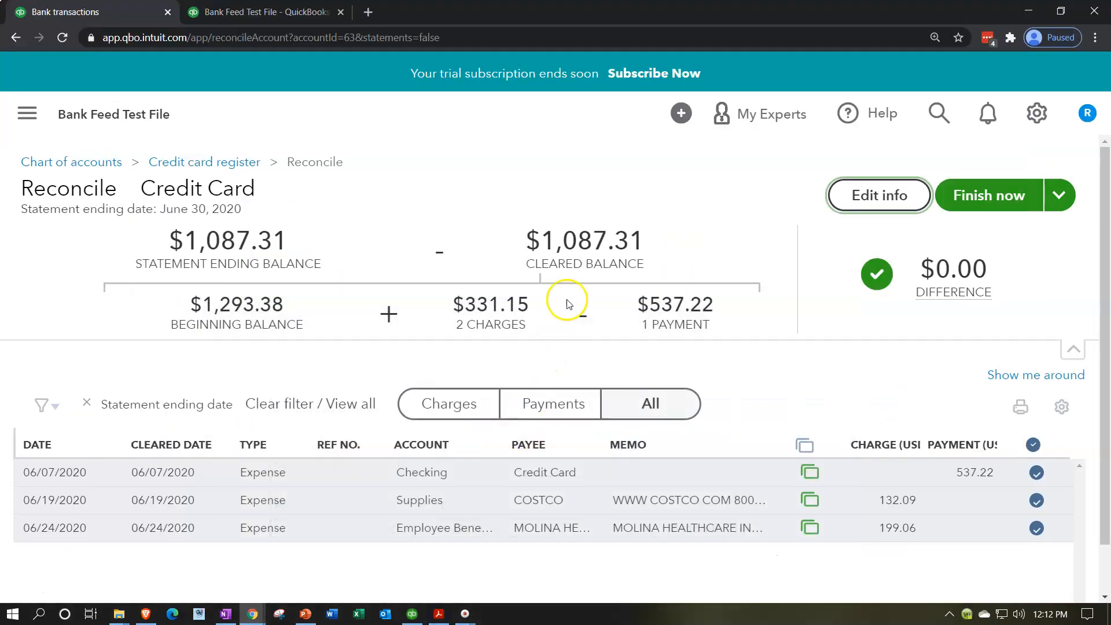
pyautogui.moveTo(439, 615)
pyautogui.moveTo(991, 248)
pyautogui.click(438, 613)
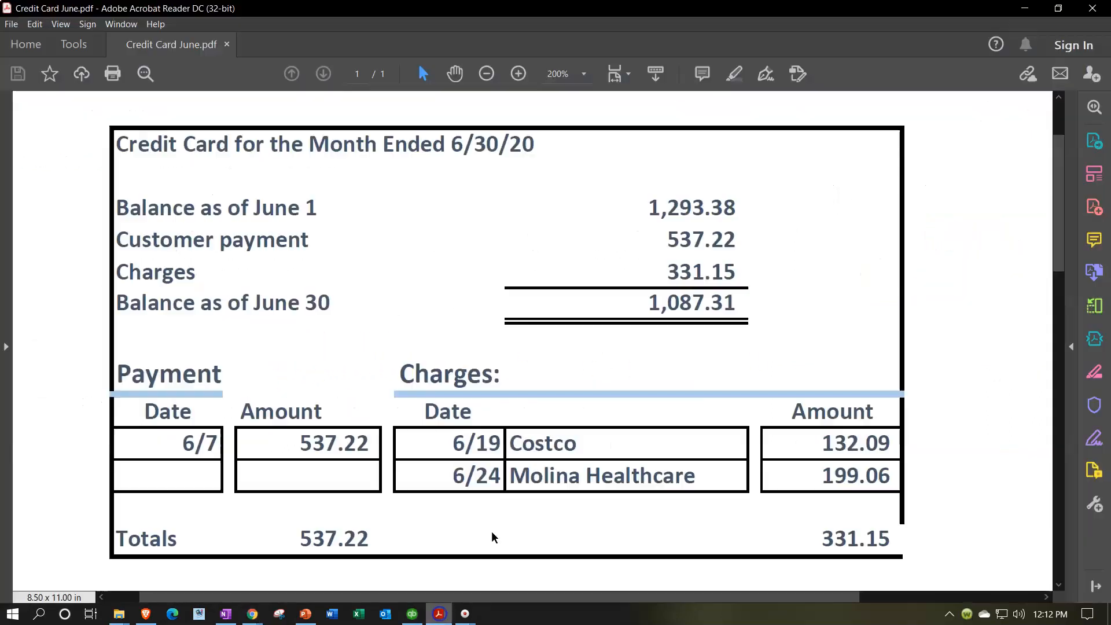
pyautogui.click(440, 614)
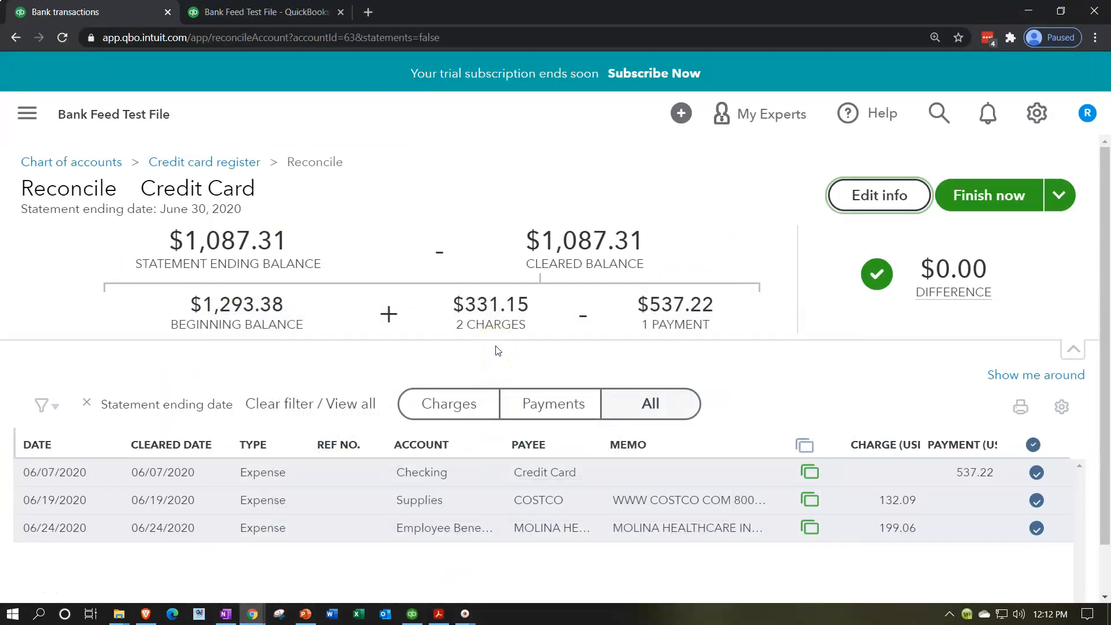
pyautogui.click(493, 571)
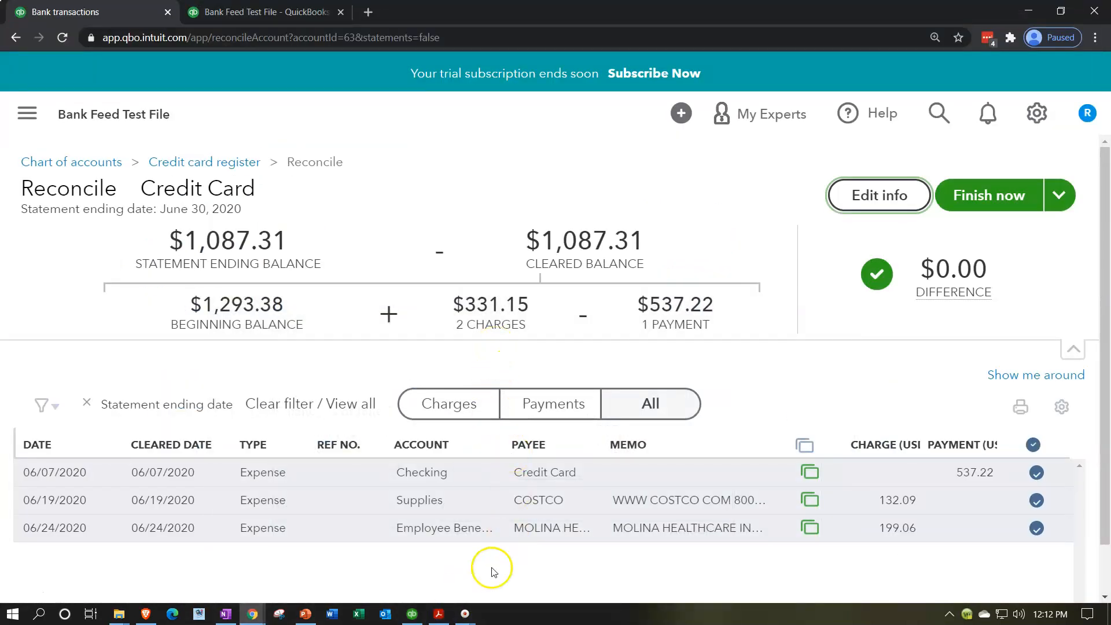
pyautogui.click(438, 616)
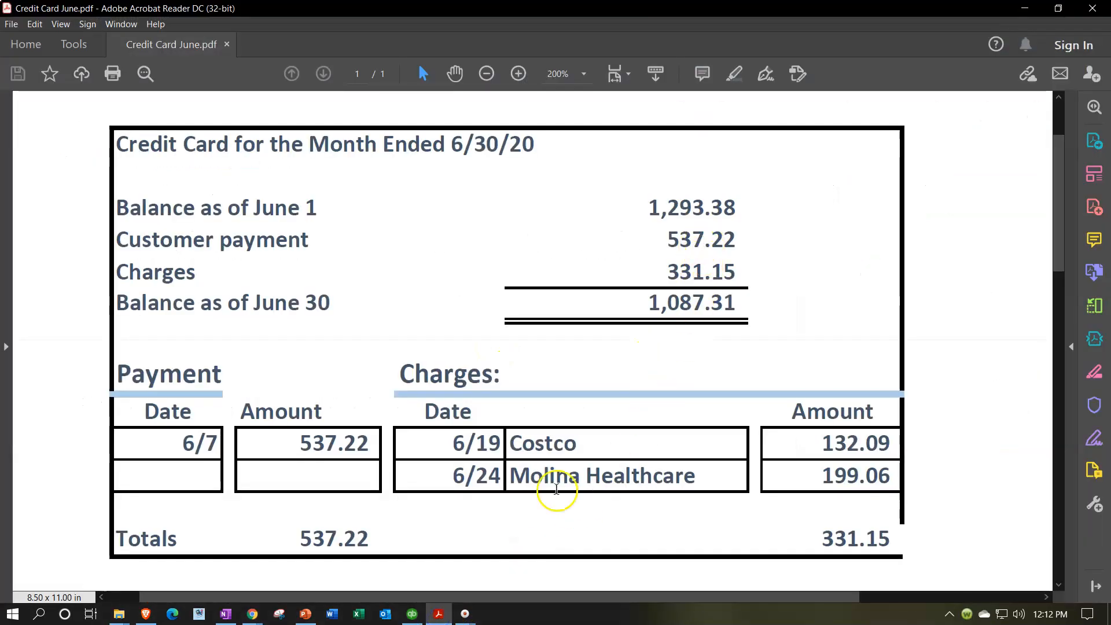
pyautogui.click(443, 615)
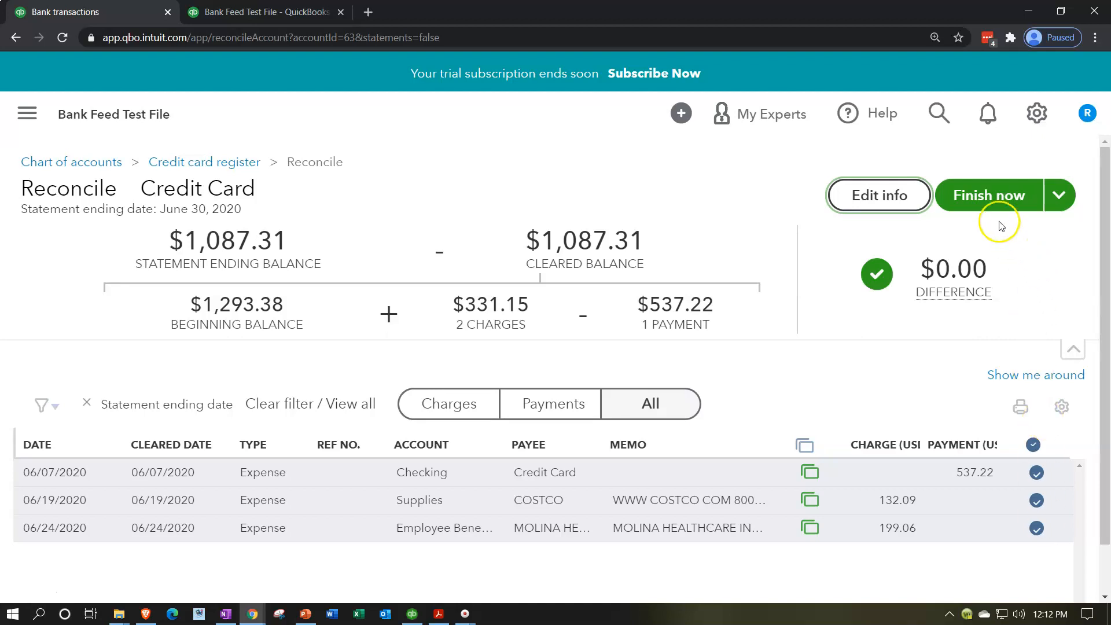
# Finish the Credit Card reconciliation for June 30, 2020 and close the completion dialog without paying or entering a bill.
pyautogui.click(985, 199)
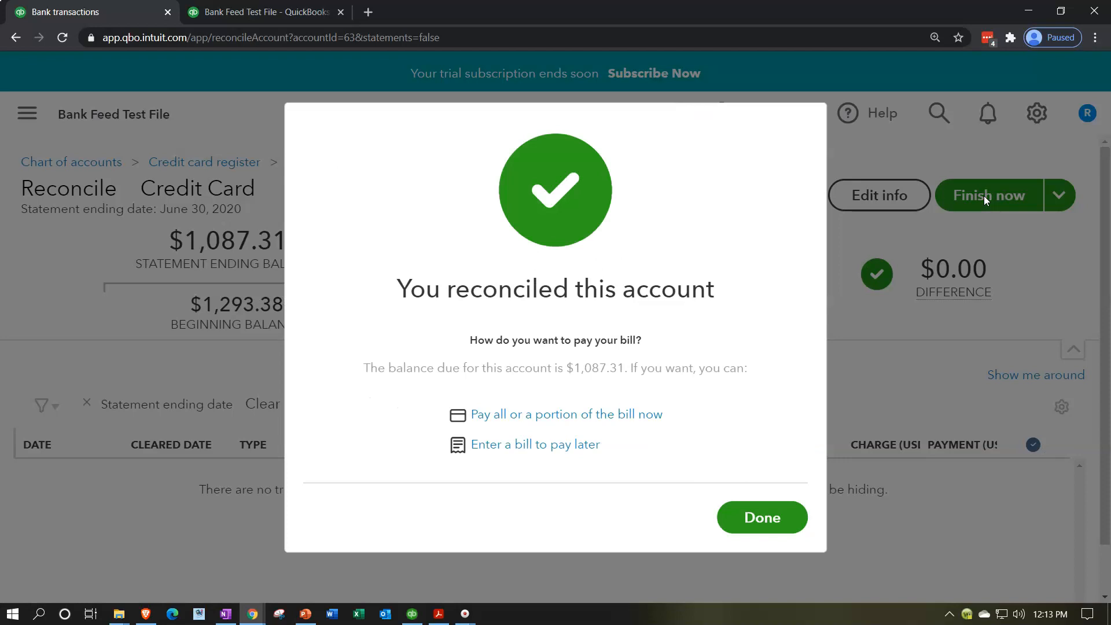
pyautogui.click(760, 517)
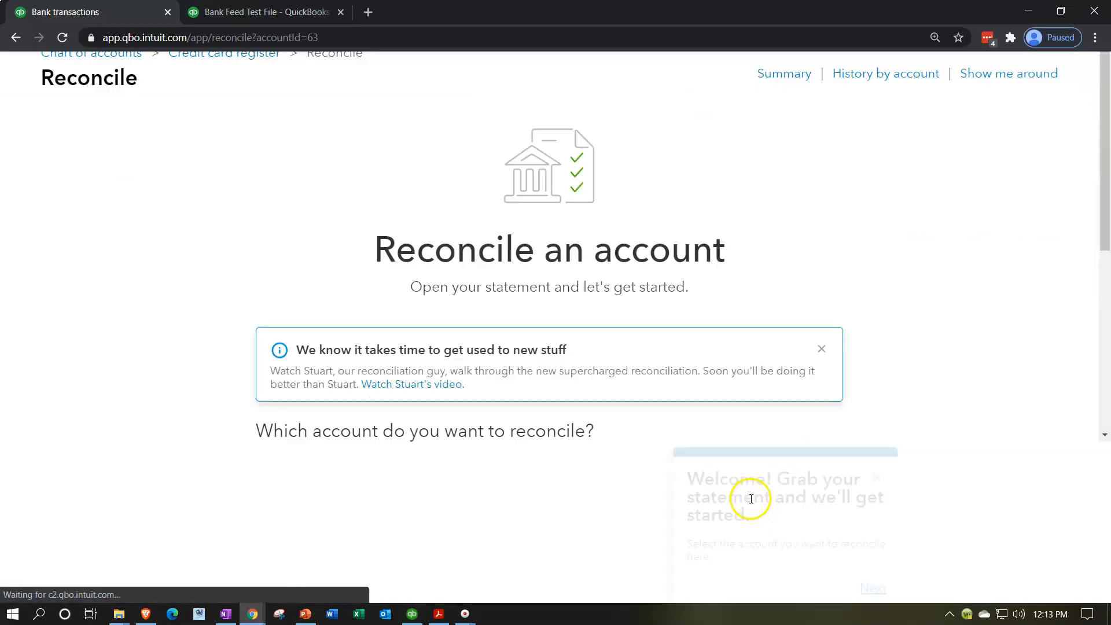
# Open the Credit Card account's reconciliation history and review the summary in the 06/30/2020 reconciliation report.
pyautogui.click(869, 74)
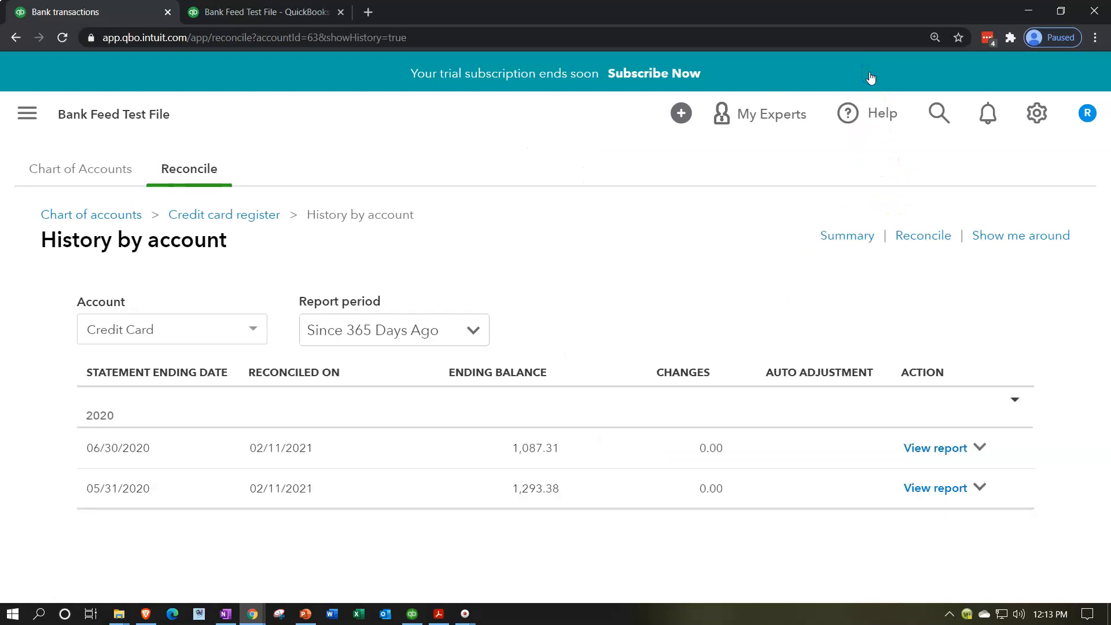
pyautogui.click(123, 450)
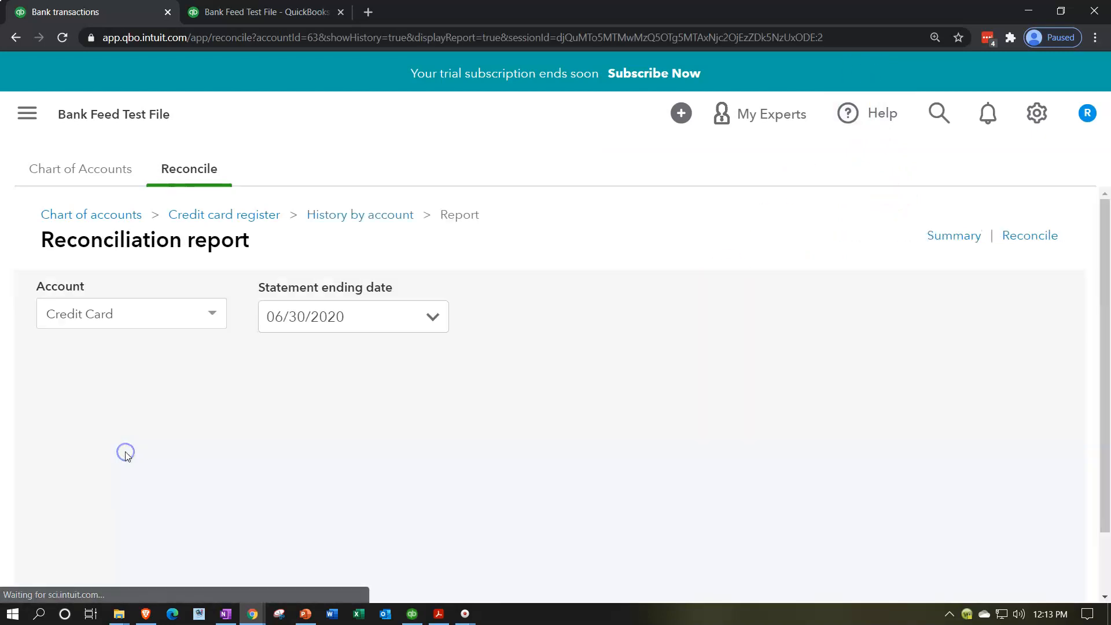
pyautogui.scroll(-5, 266, 454)
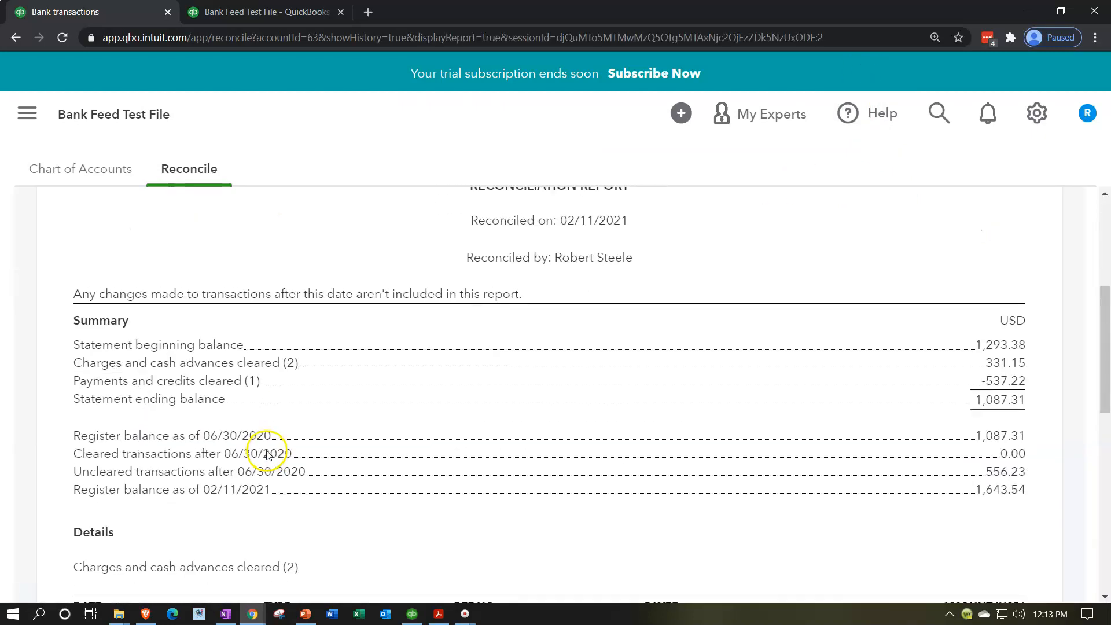